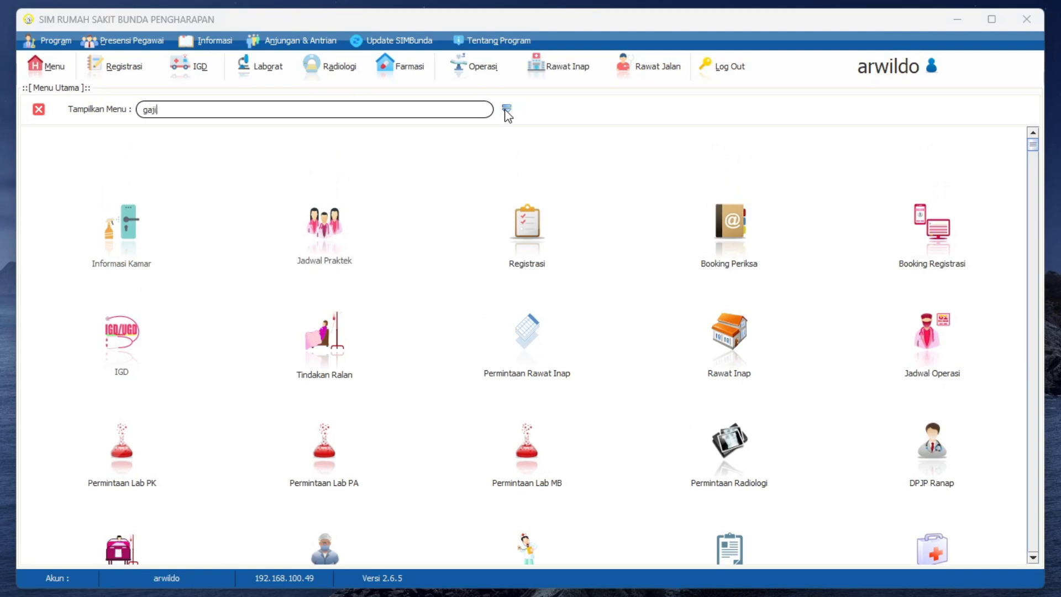
Step: Find the "gaji" modules, enter Kepegawaian & Gaji, and open the Penggajian payroll list
left_click(507, 112)
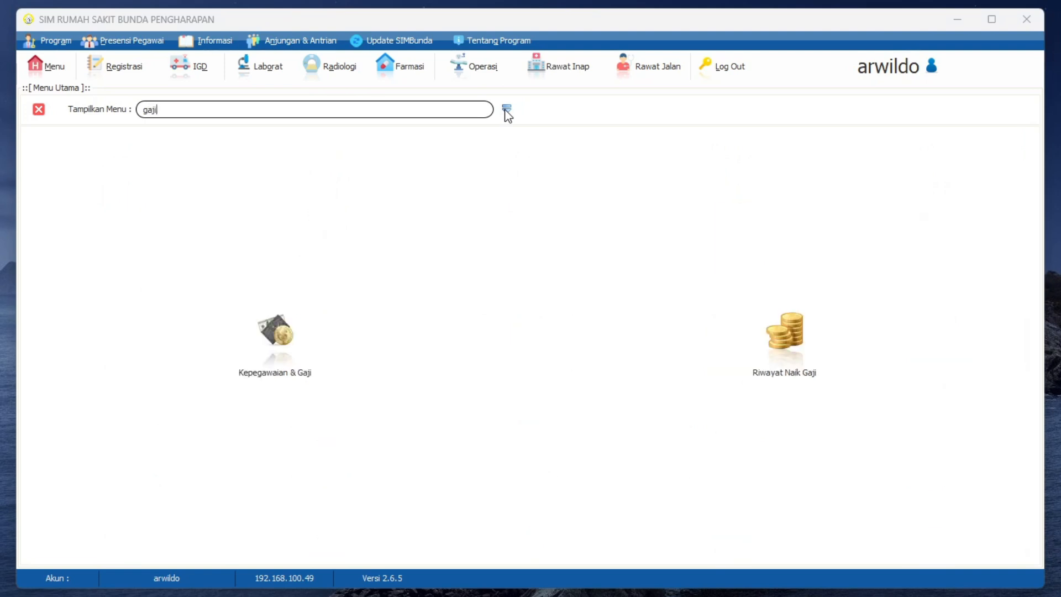
left_click(287, 333)
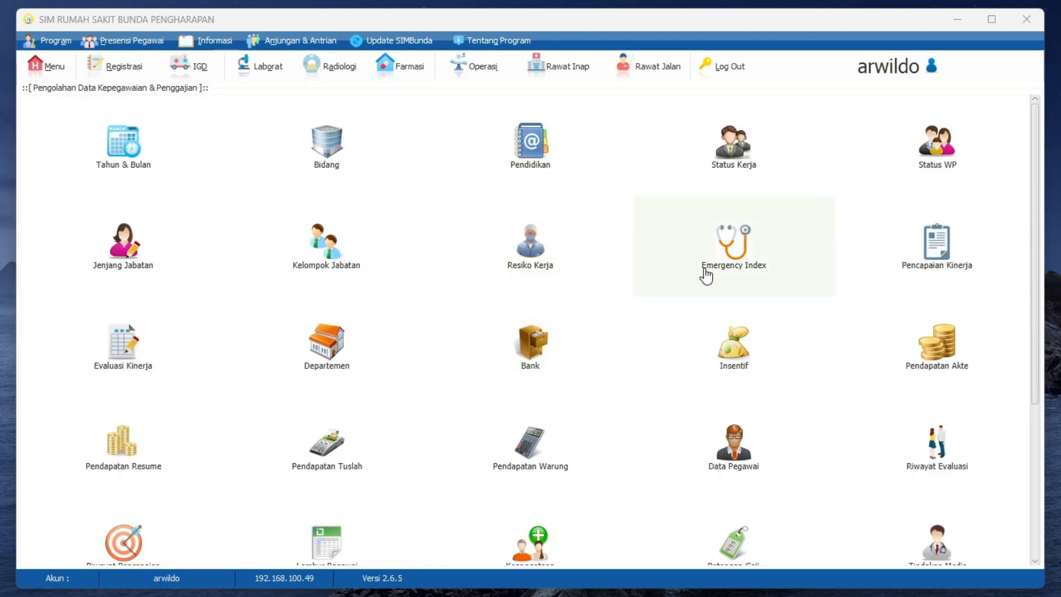
scroll(704, 275, "down", 3)
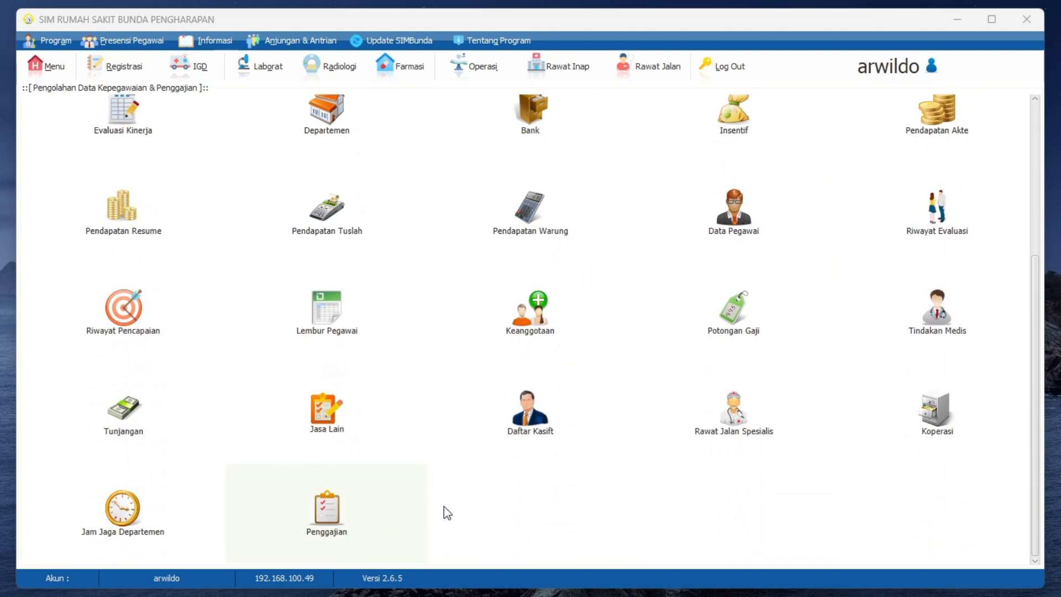
left_click(331, 515)
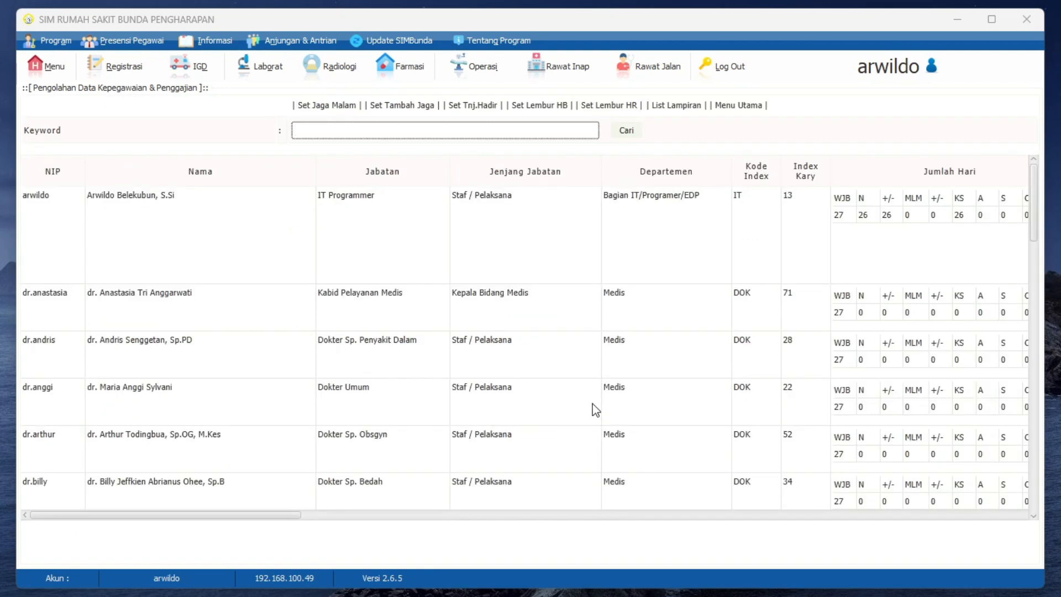
Step: Examine the payroll table's columns, from attendance days and allowances through overtime, deductions and total pay received
scroll(595, 410, "down", 2)
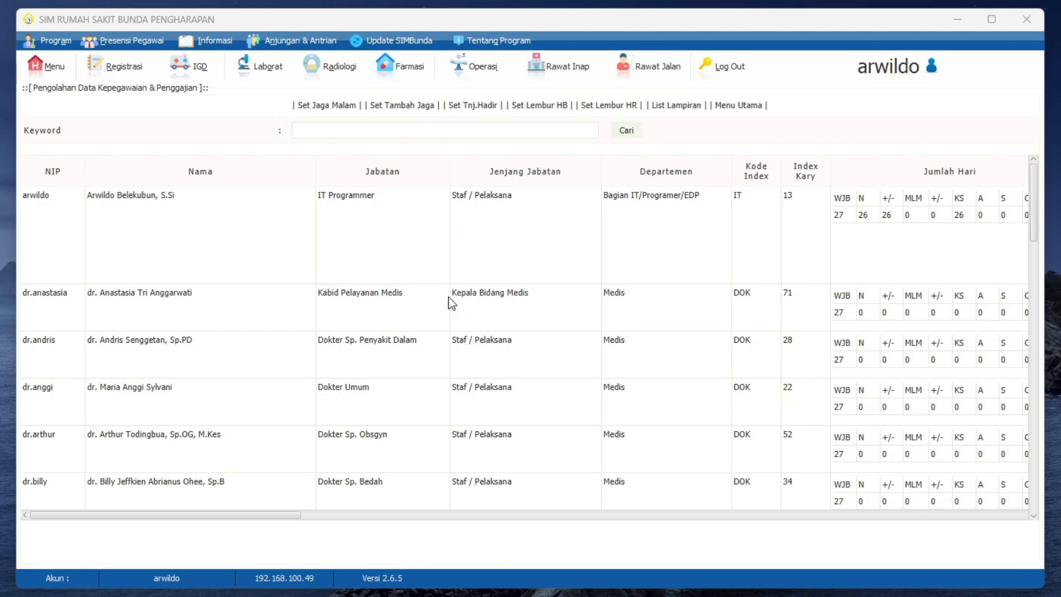
scroll(233, 518, "right", 3)
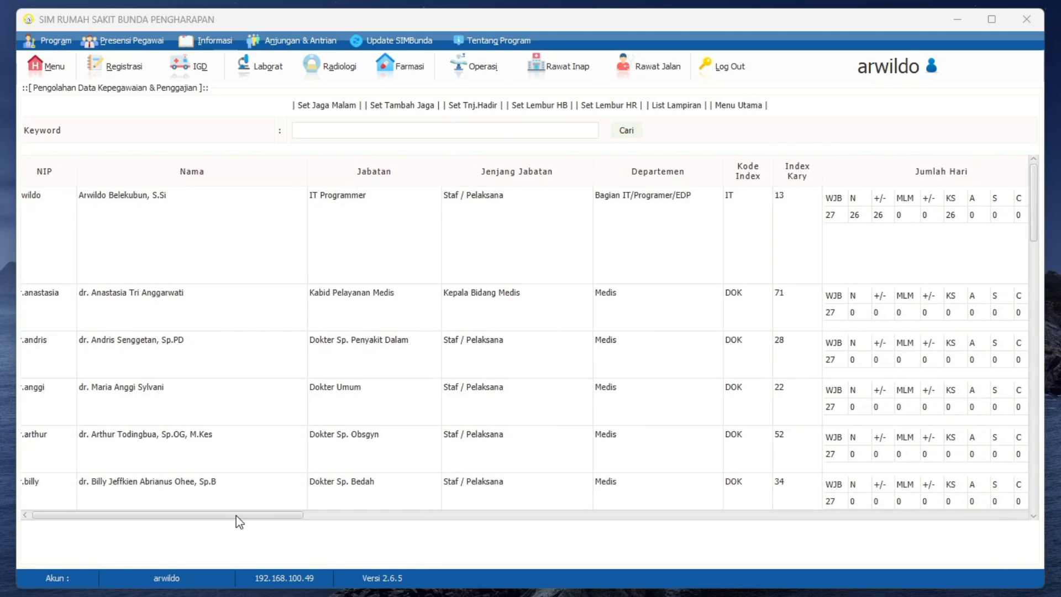
left_click_drag(235, 516, 396, 549)
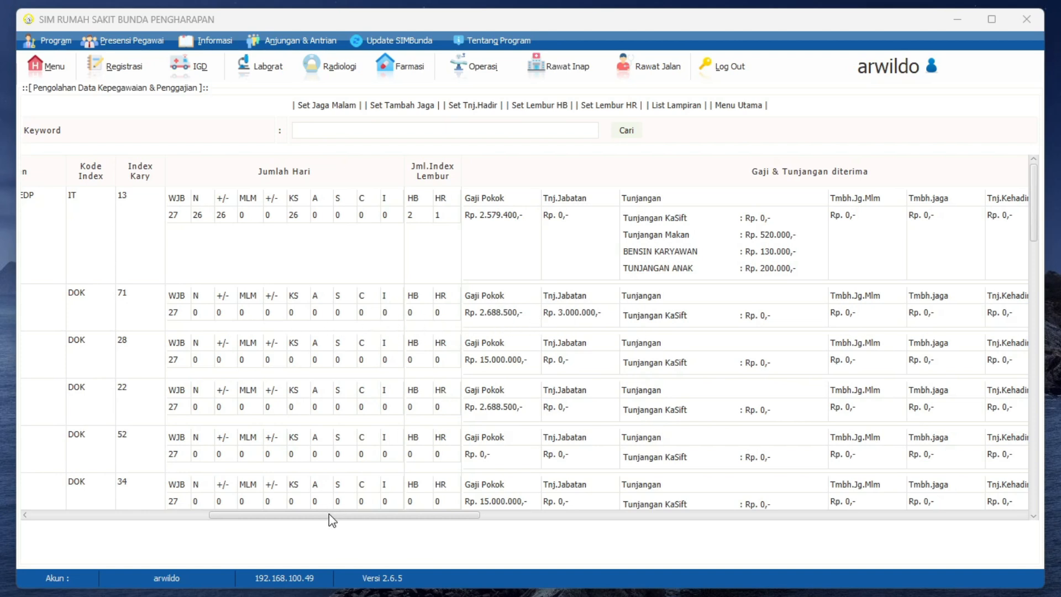
left_click_drag(329, 514, 402, 530)
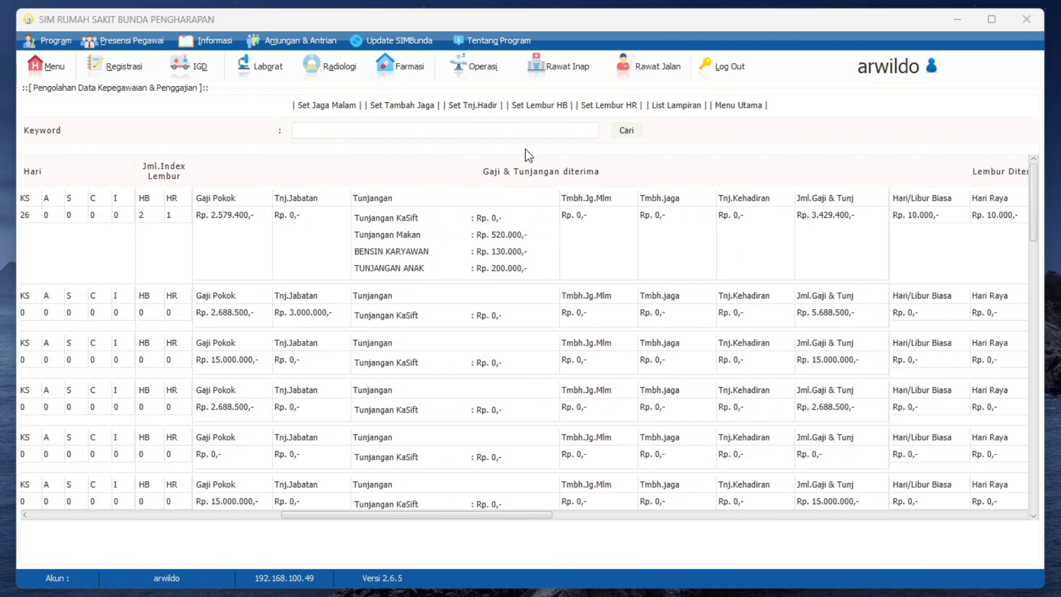
left_click_drag(394, 521, 620, 514)
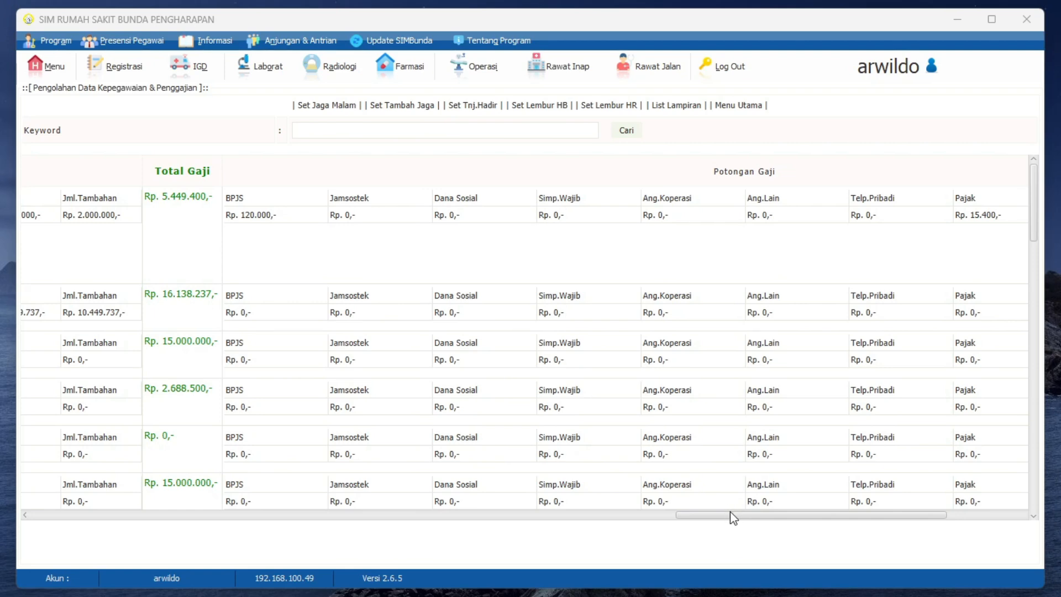
left_click_drag(730, 512, 889, 544)
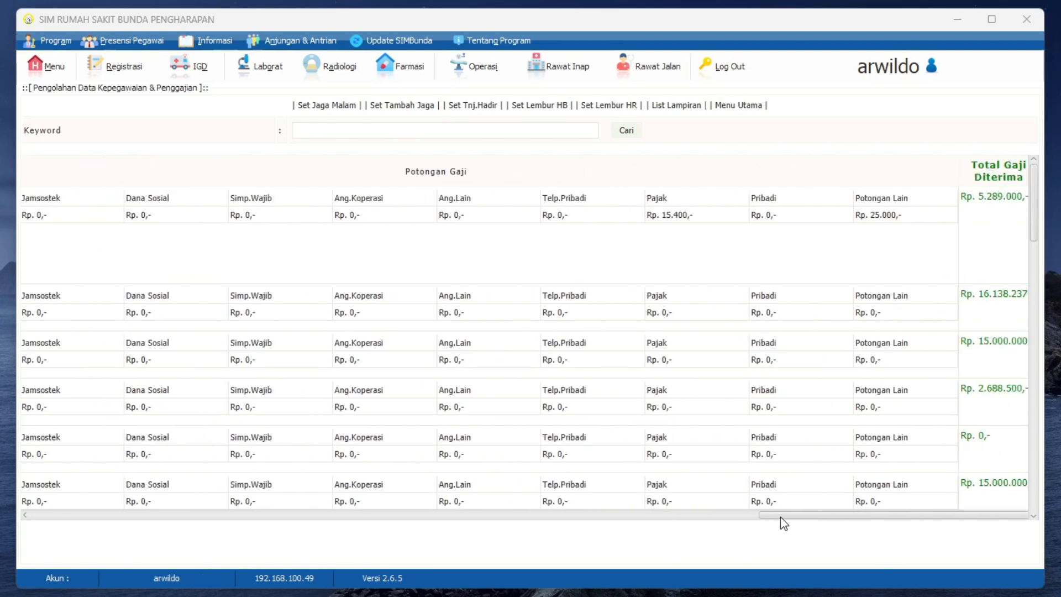
left_click_drag(780, 516, 158, 535)
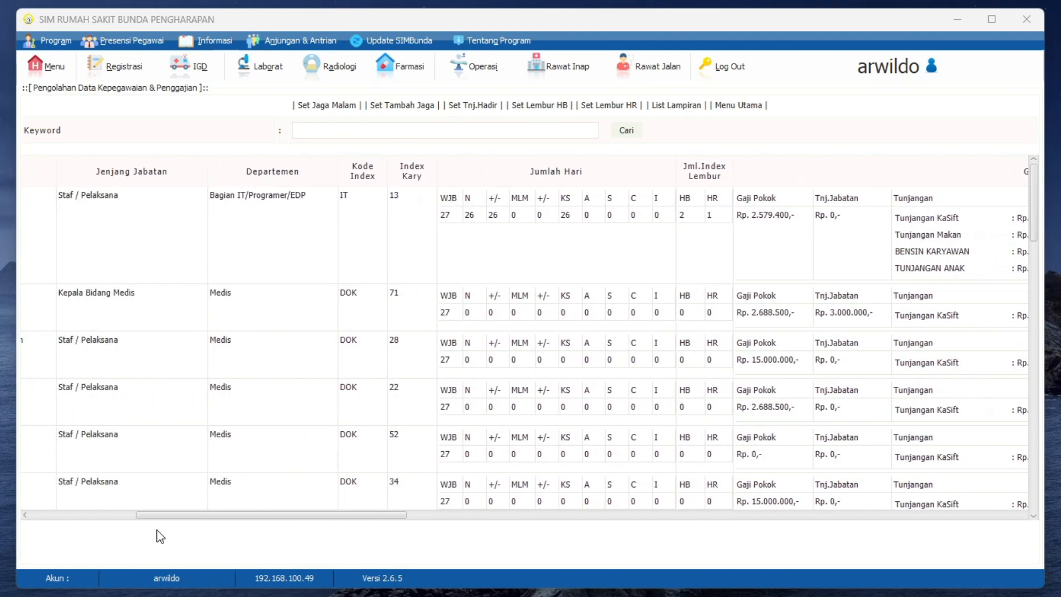
Step: Leave the payroll list for the personnel and payroll main menu and open the Tunjangan module
left_click(735, 106)
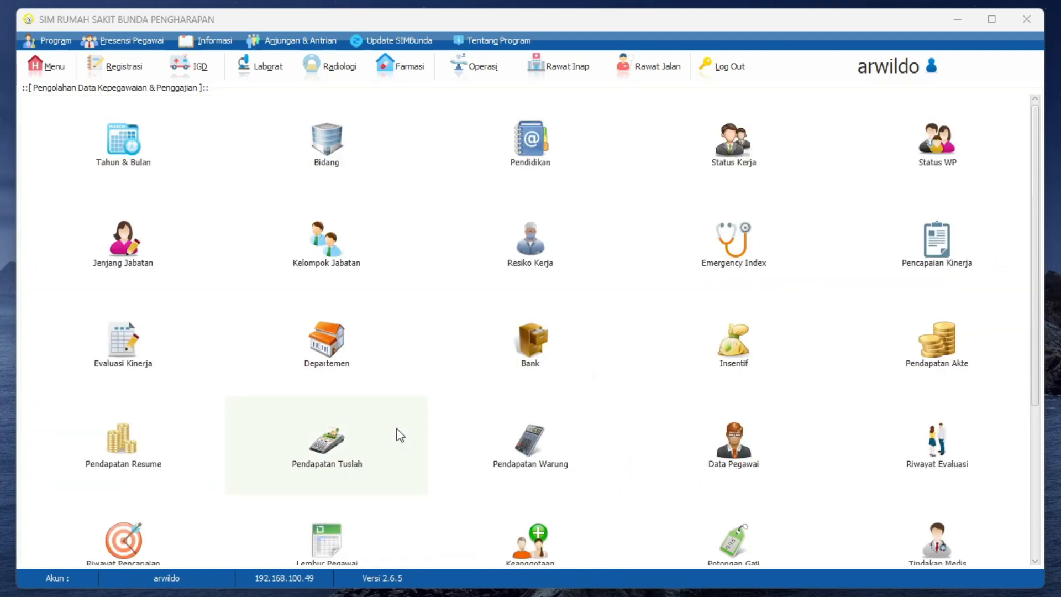
scroll(400, 433, "down", 3)
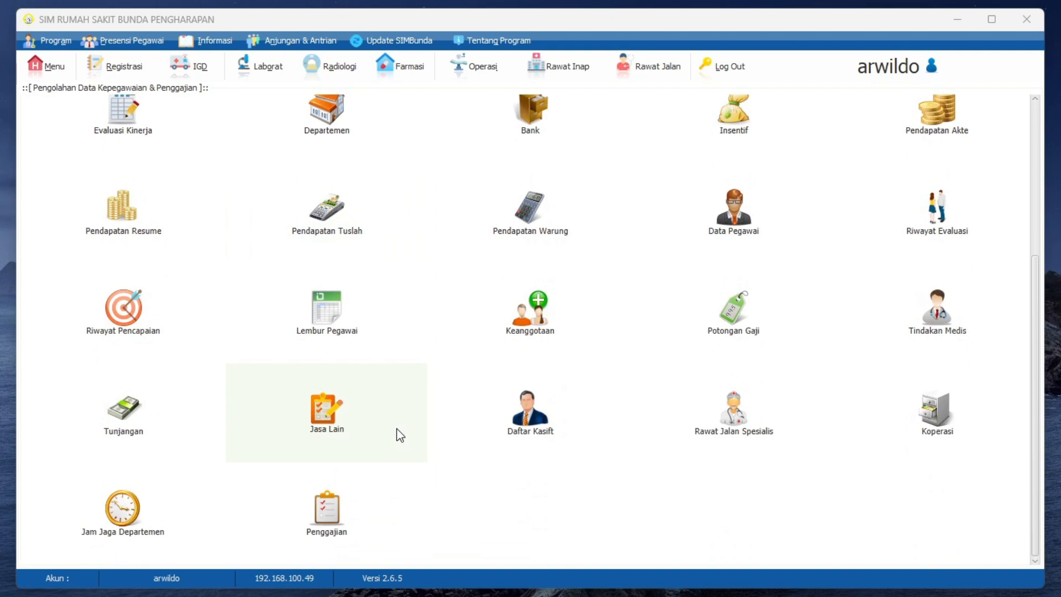
left_click(130, 428)
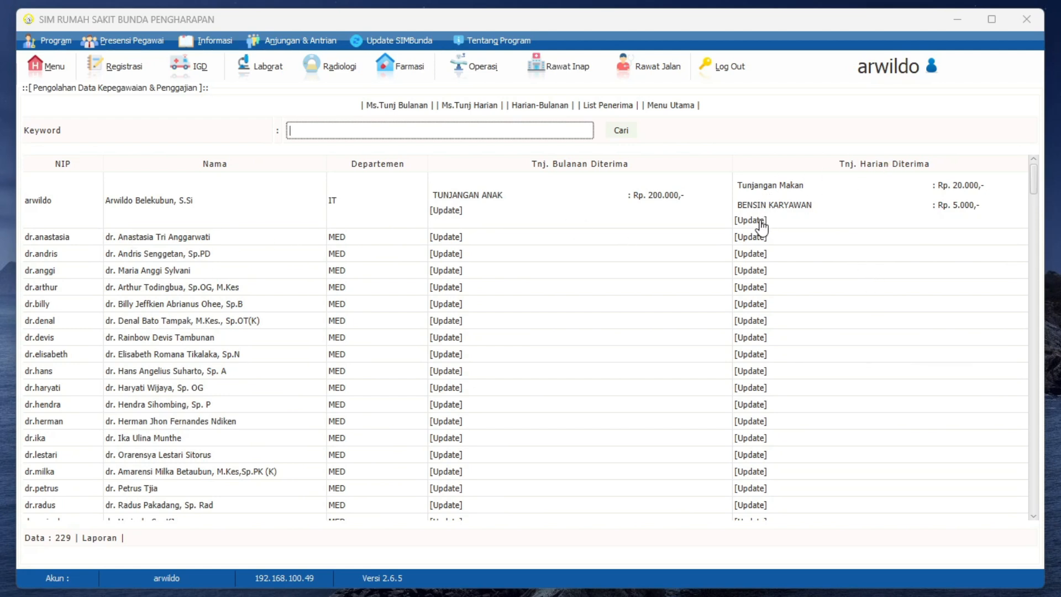
Step: Examine the daily allowance types that can be assigned to the first doctor in the recipient list
left_click(751, 237)
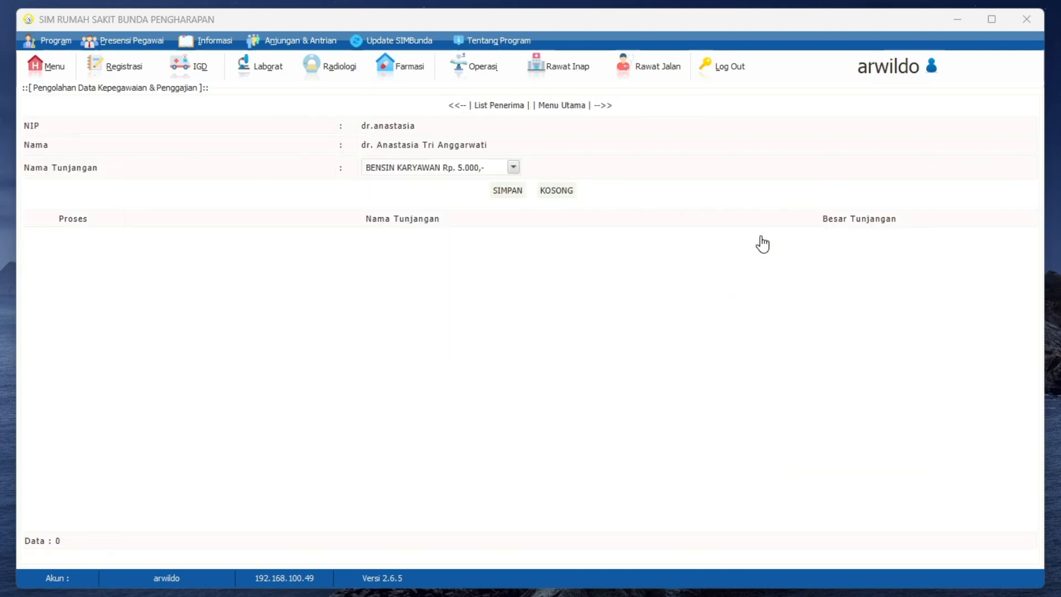
left_click(405, 172)
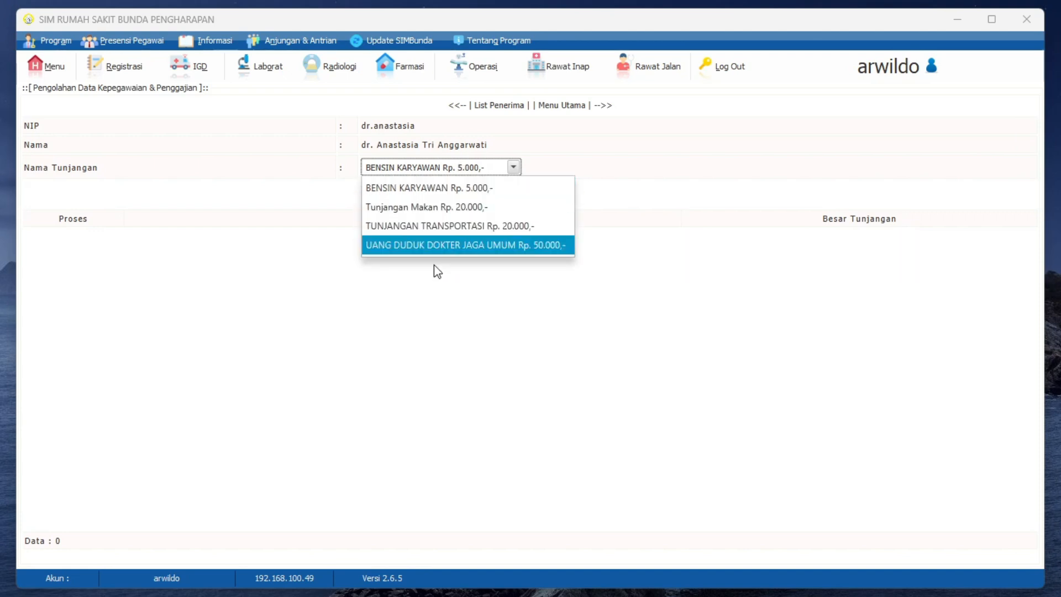
left_click(554, 135)
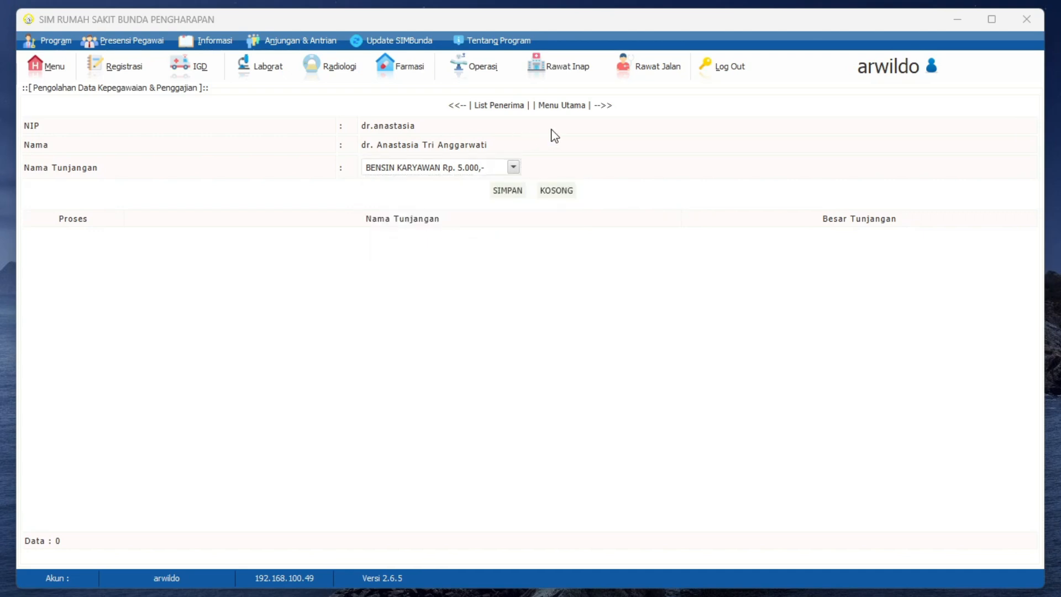
Step: Return to the allowance recipient list and open the daily allowance master data
left_click(491, 106)
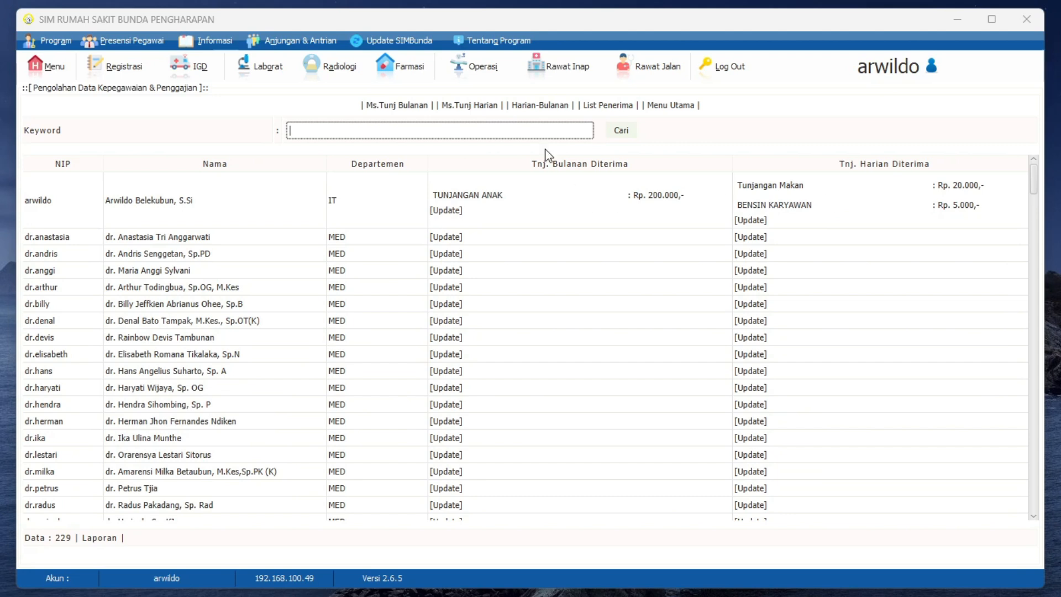
left_click(474, 106)
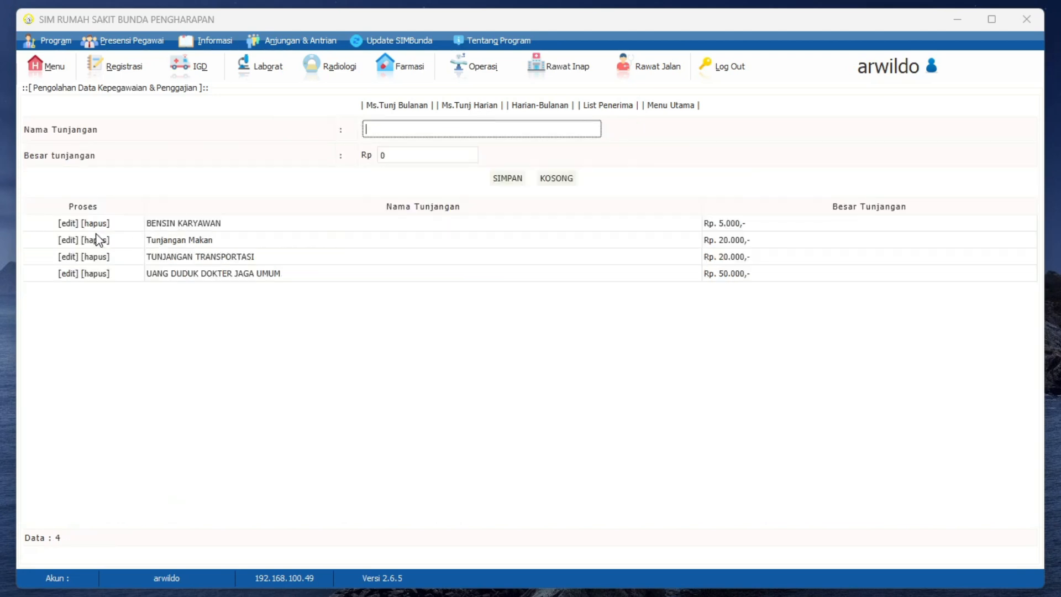
left_click(69, 239)
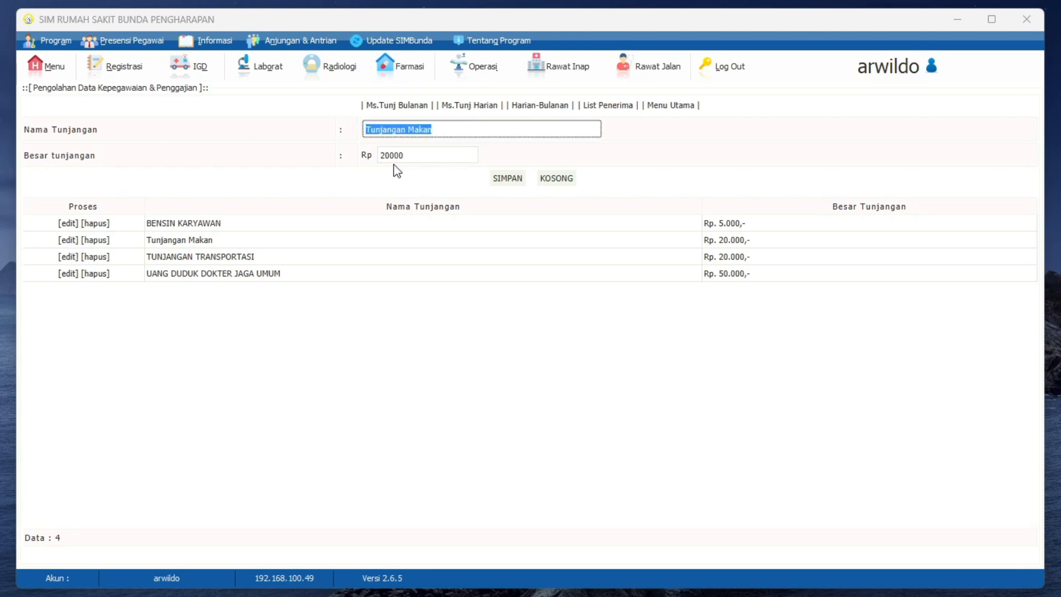
key("Tab")
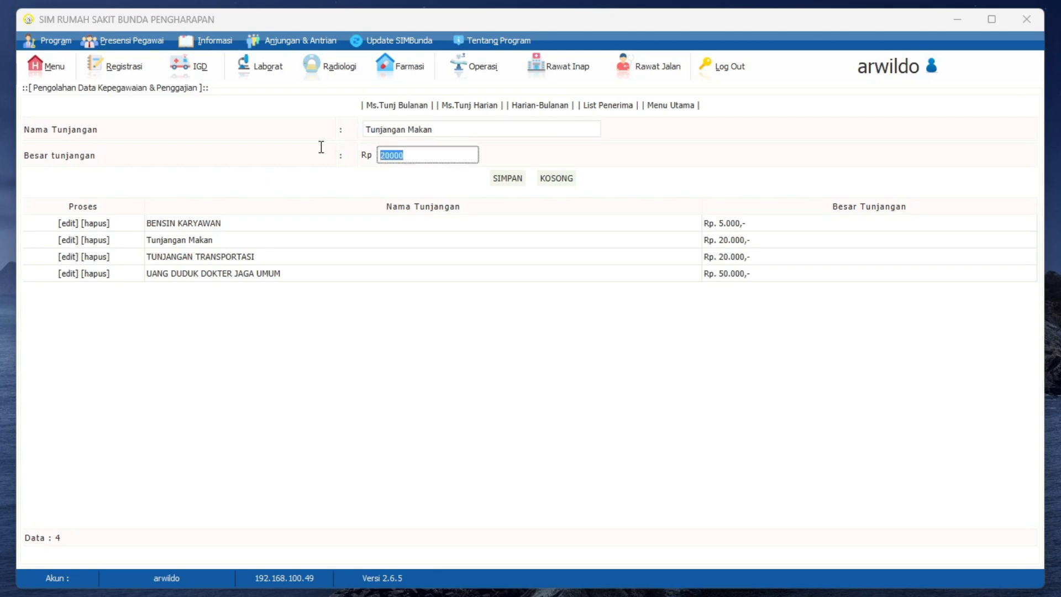
type("15")
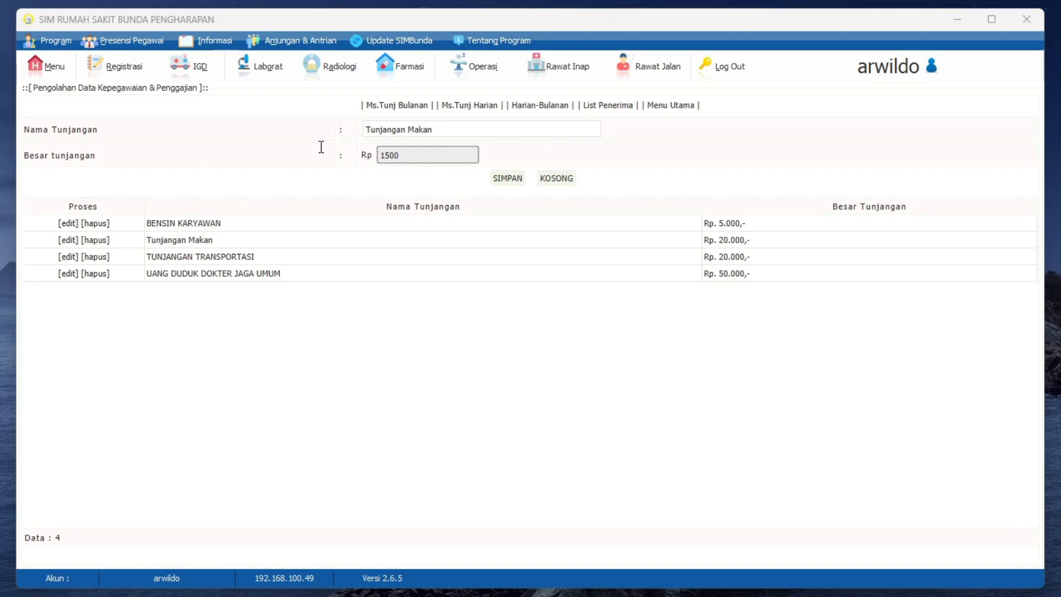
left_click(519, 180)
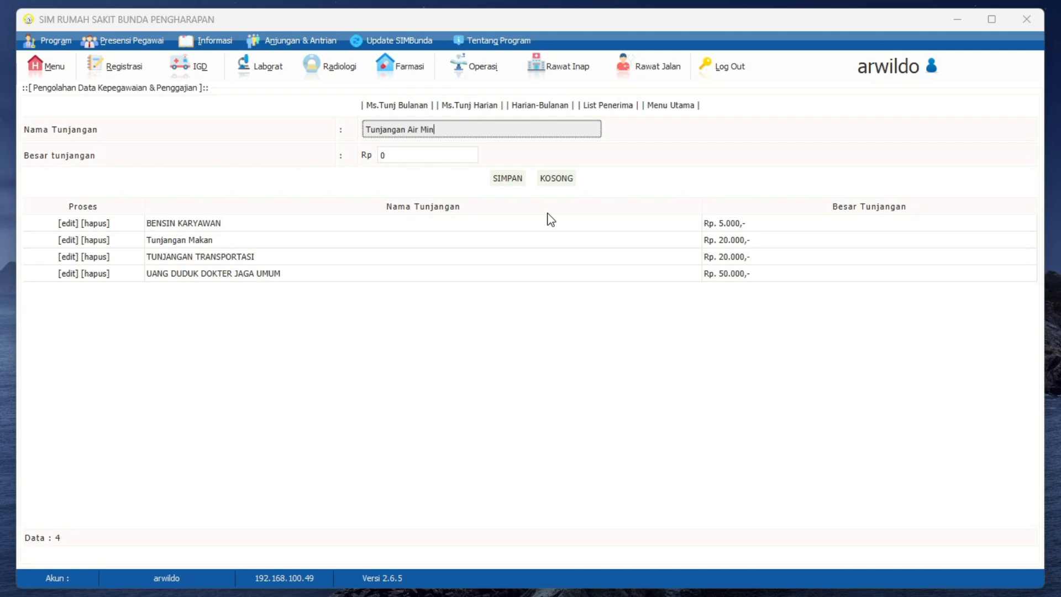
Step: Save a new daily allowance named Tunjangan Air Minum with an amount of Rp 3500
left_click(425, 156)
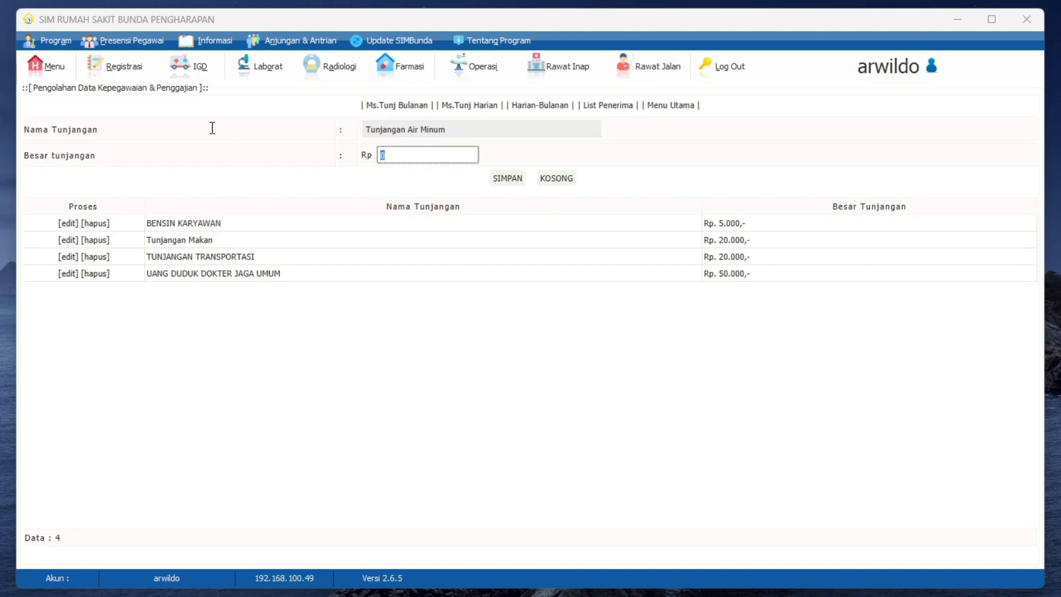
type("3500")
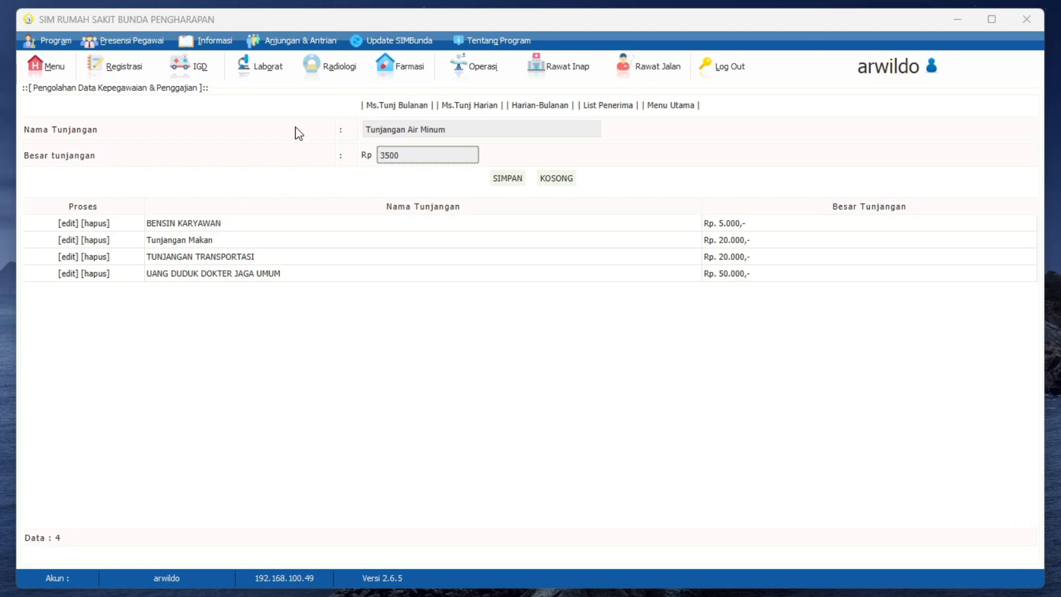
left_click(513, 178)
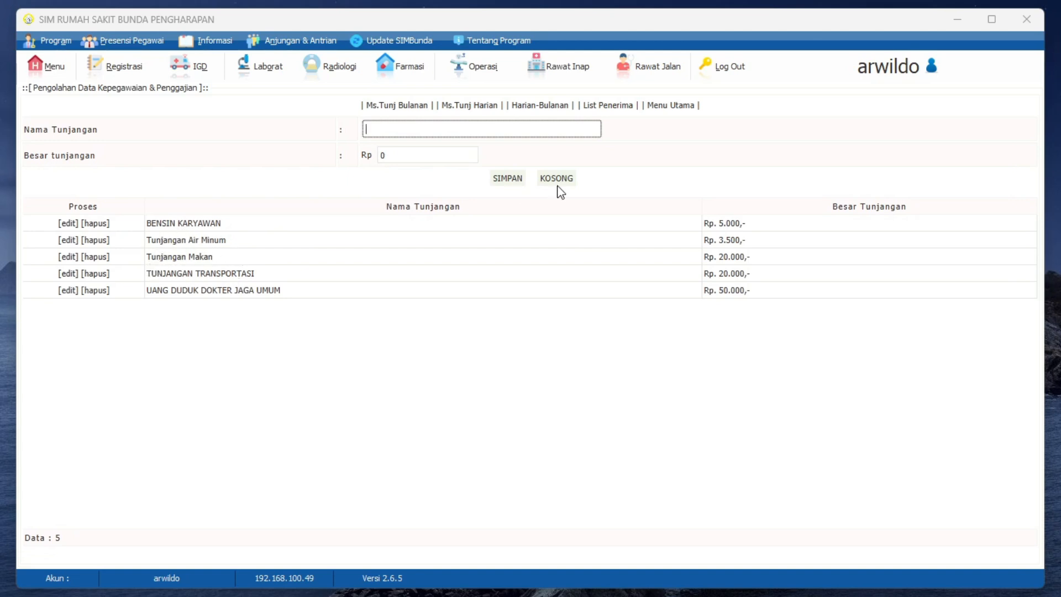
Step: Add a monthly allowance named Tunjangan Khusus with an amount of Rp 120000 to the monthly master data
left_click(393, 106)
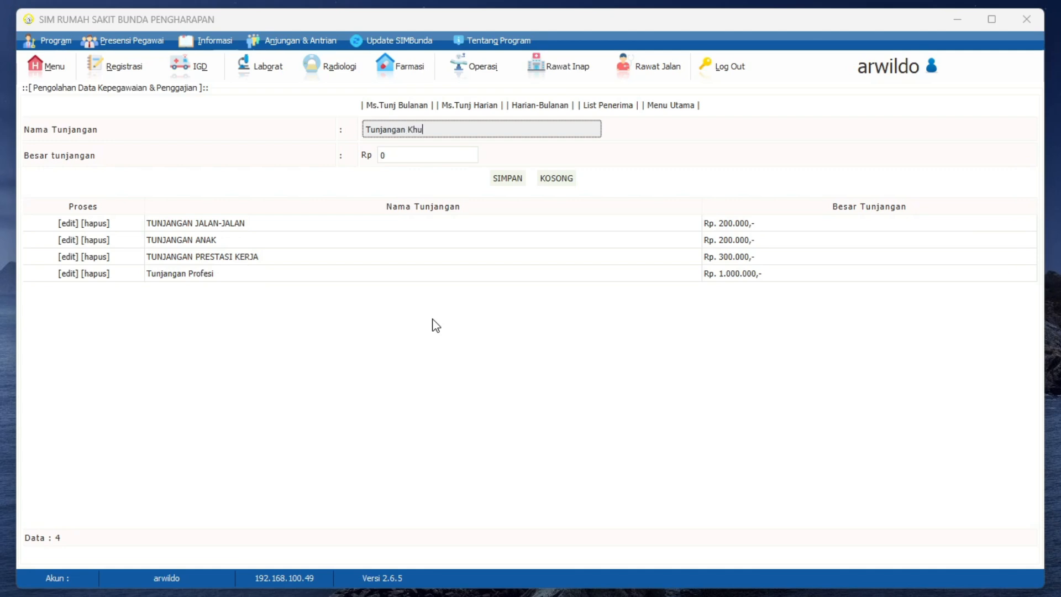
key("Tab")
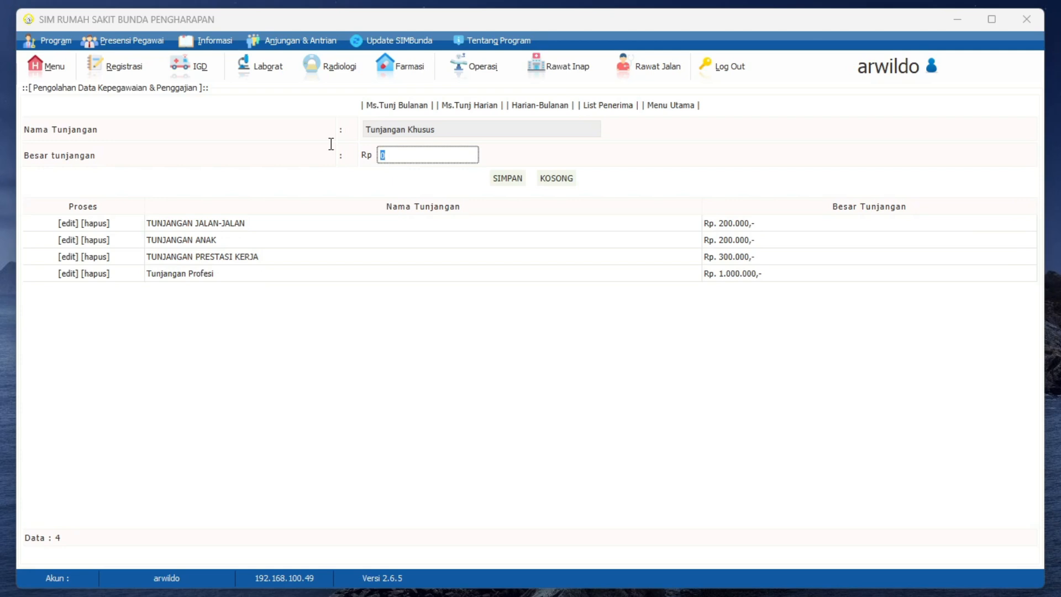
type("120.")
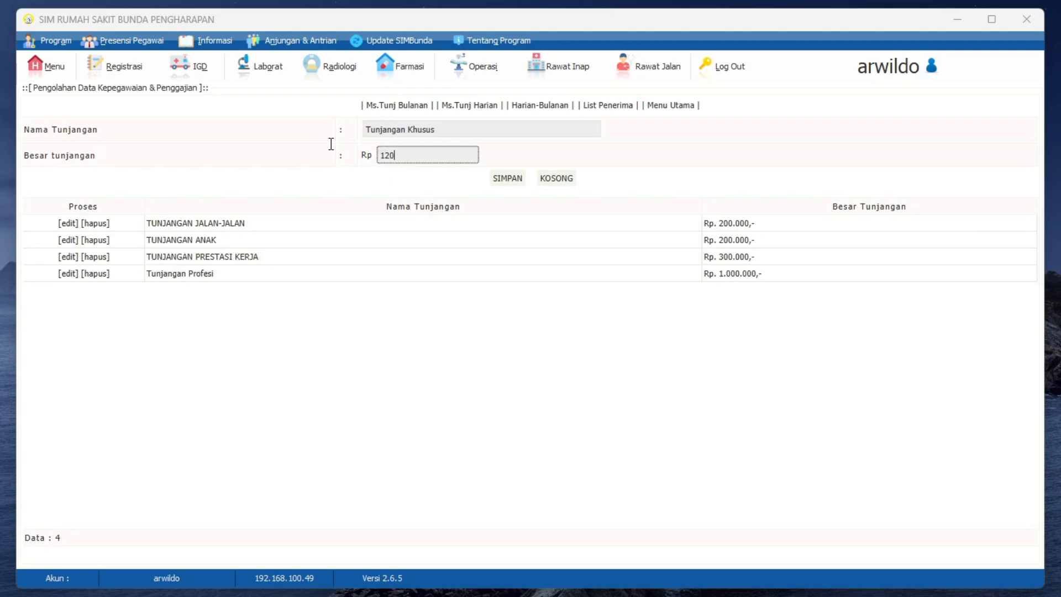
type("000")
left_click(498, 176)
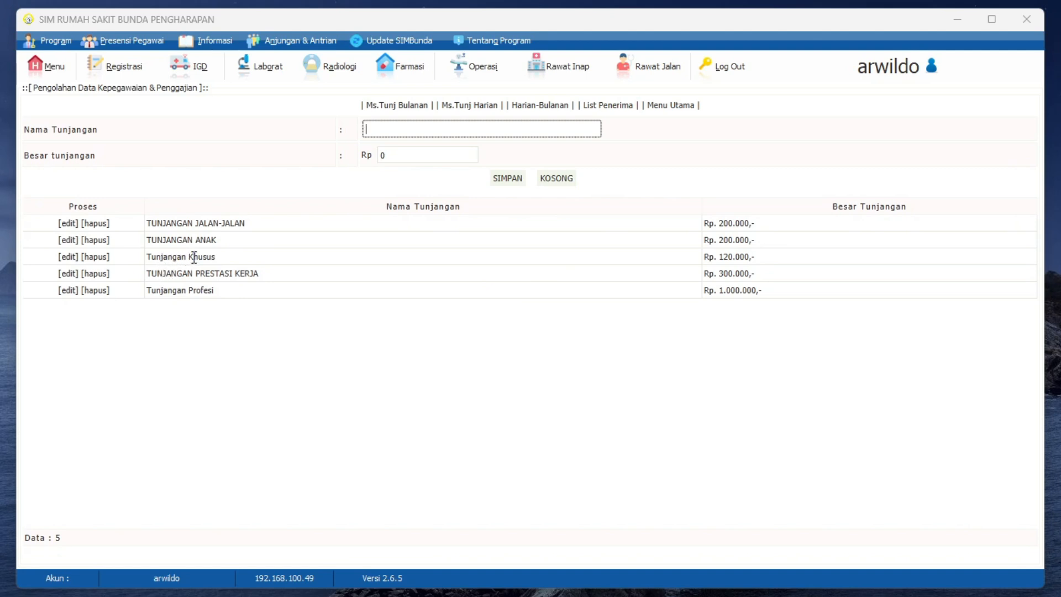
Step: Assign the monthly allowance TUNJANGAN ANAK to the first doctor in the recipient list and save it
left_click(626, 110)
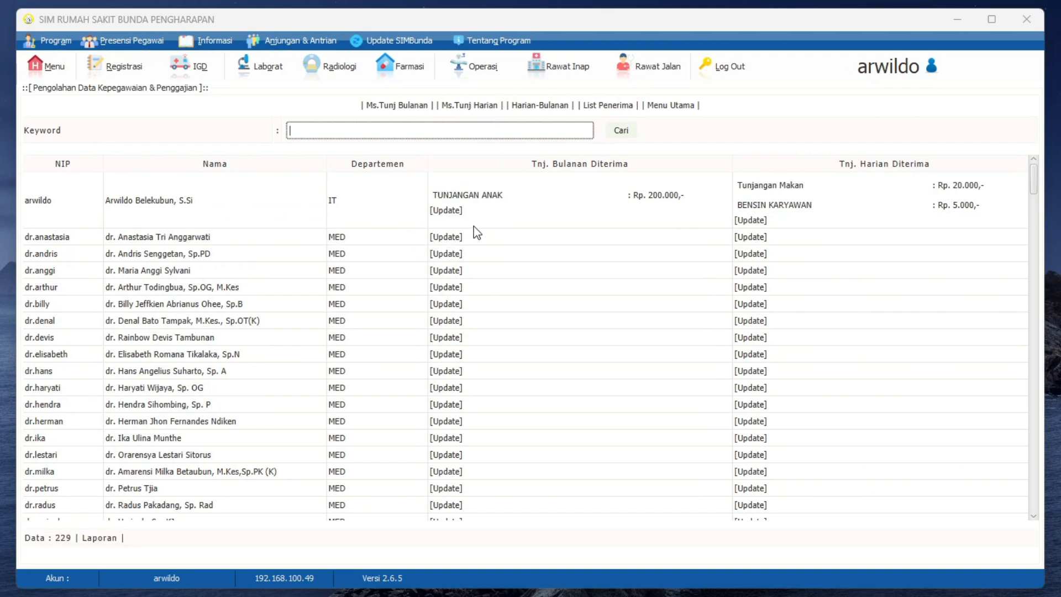
left_click(452, 239)
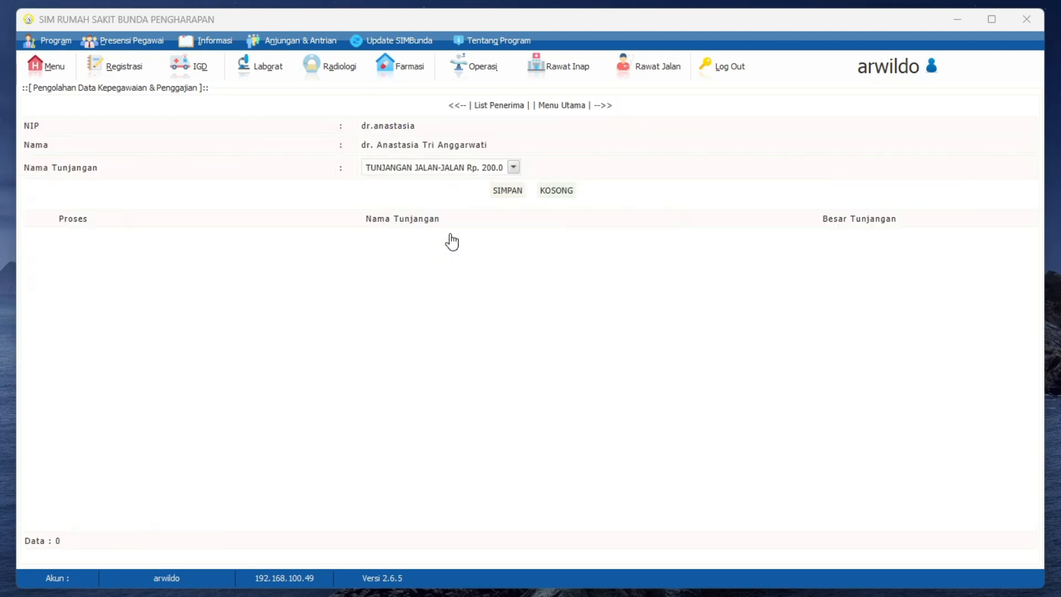
left_click(433, 169)
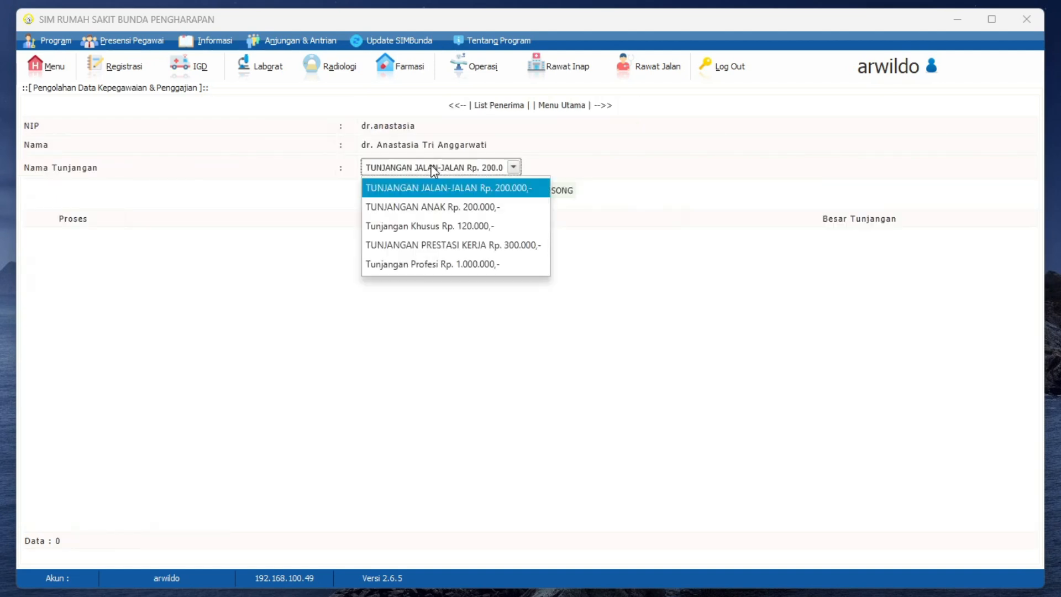
left_click(465, 207)
left_click(507, 191)
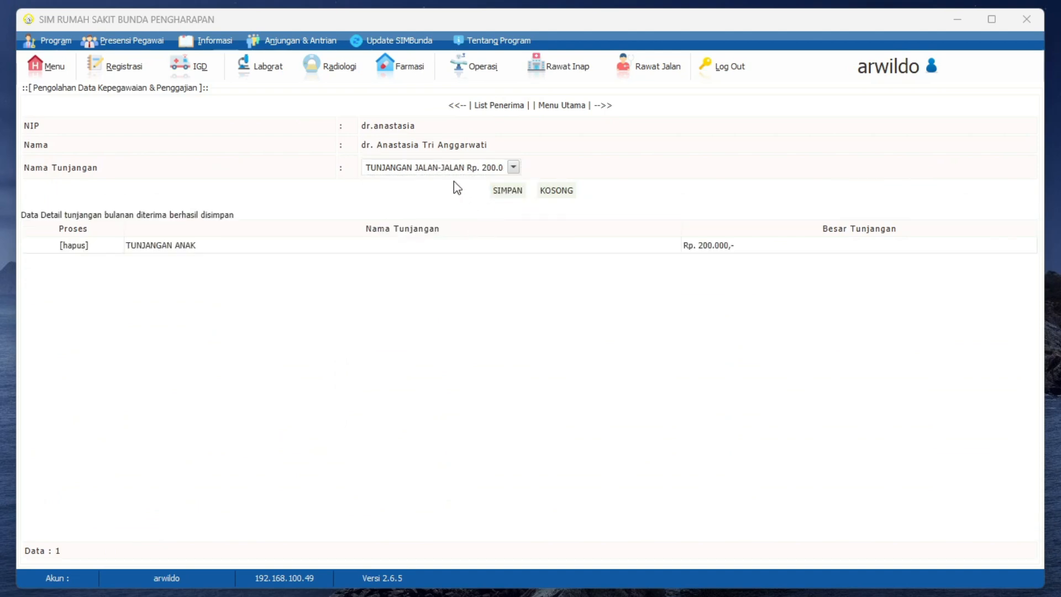
Step: Assign the monthly allowance TUNJANGAN PRESTASI KERJA to the same doctor, save it, and return to the allowance recipient list
left_click(439, 167)
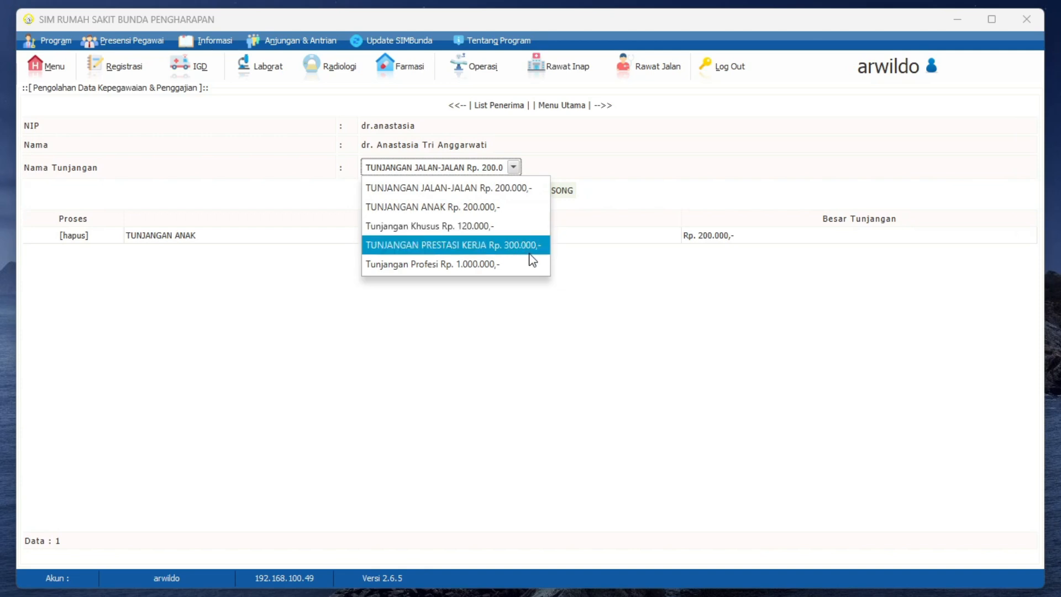
left_click(488, 249)
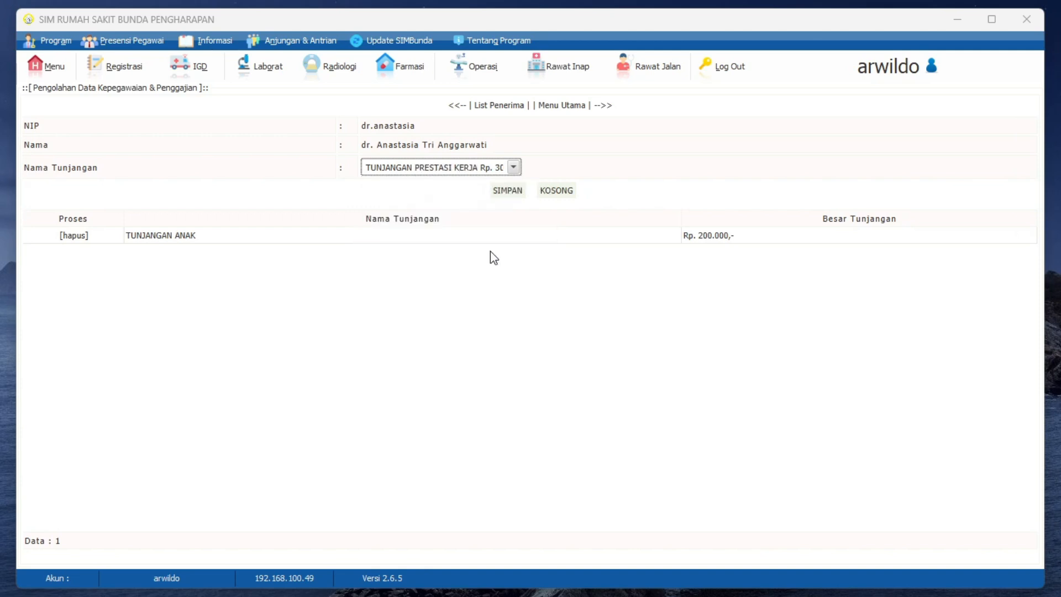
left_click(508, 191)
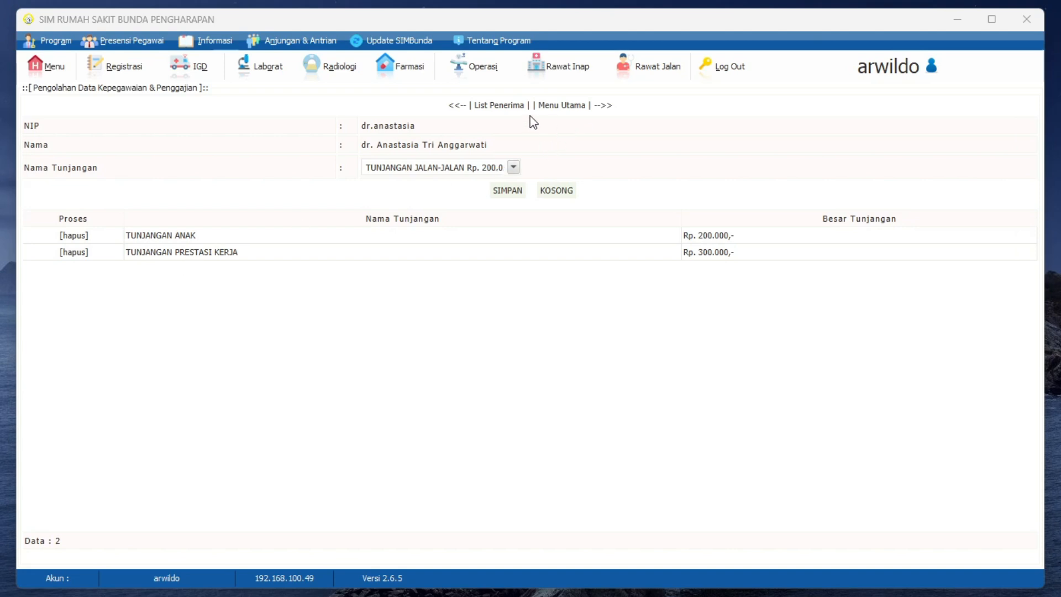
left_click(507, 106)
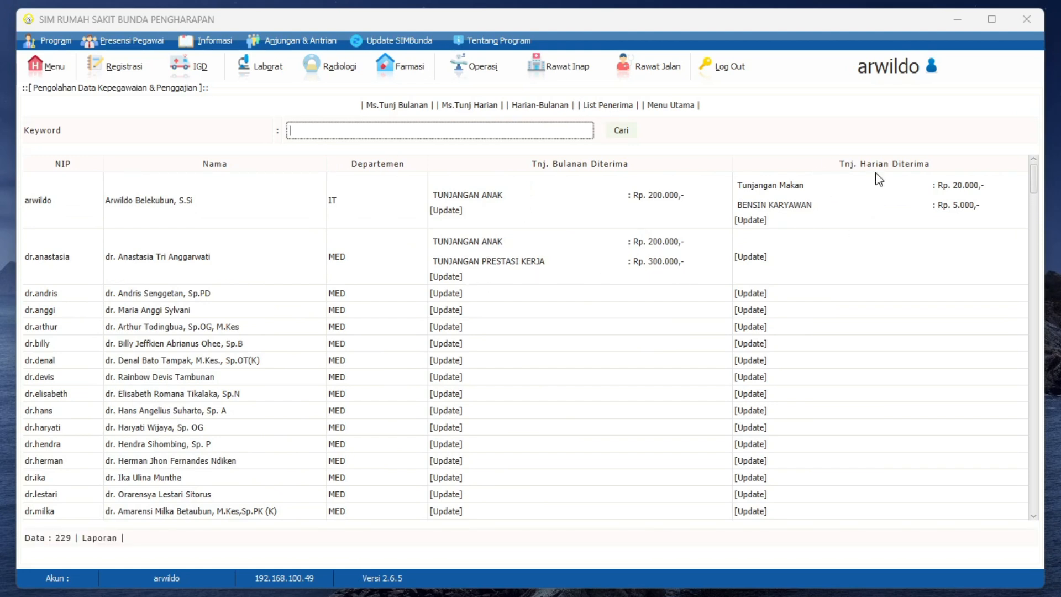
Step: Assign the daily allowance Tunjangan Makan to the same doctor and save it
left_click(758, 260)
left_click(416, 171)
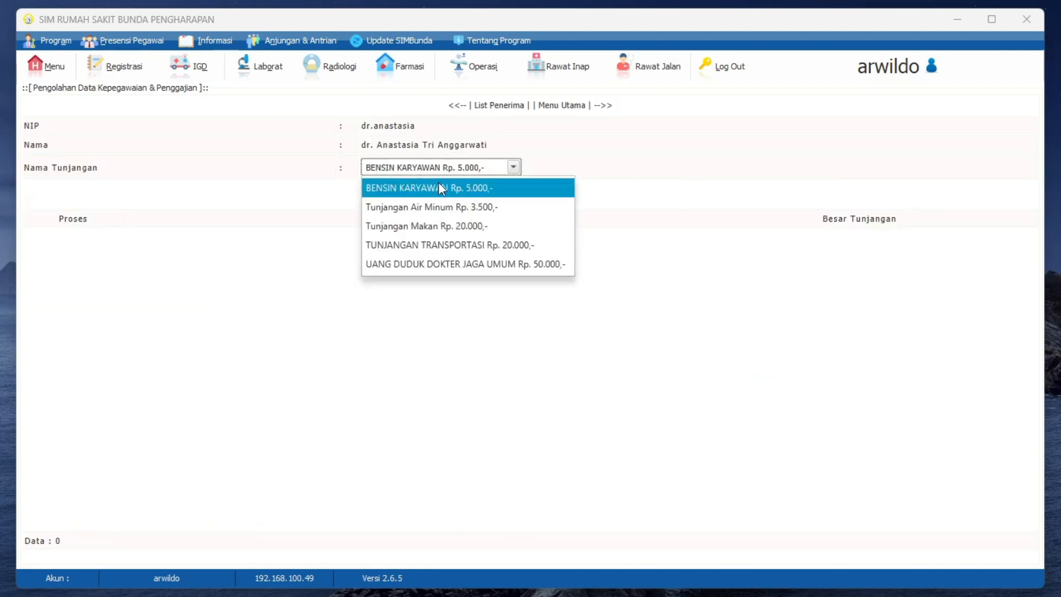
left_click(474, 231)
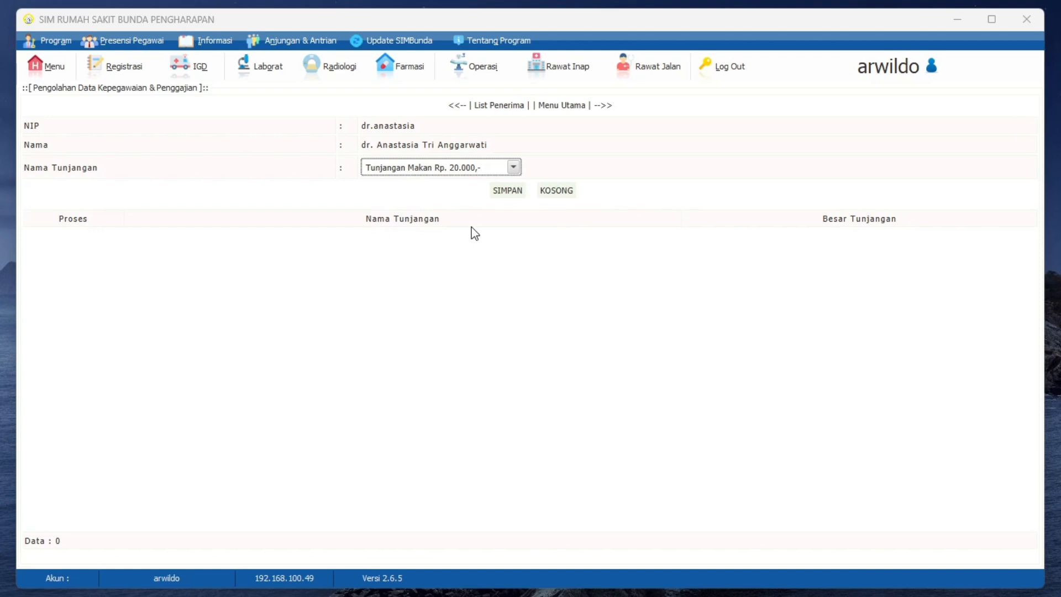
left_click(511, 192)
Step: Save the daily allowance UANG DUDUK DOKTER JAGA UMUM for the same doctor and delete that entry again
left_click(468, 170)
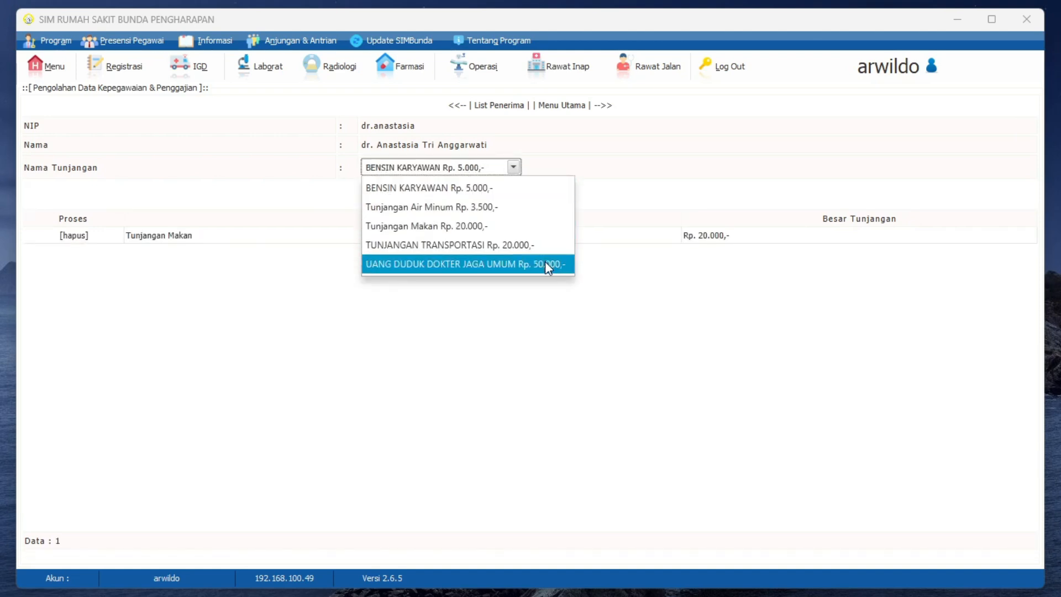
left_click(436, 264)
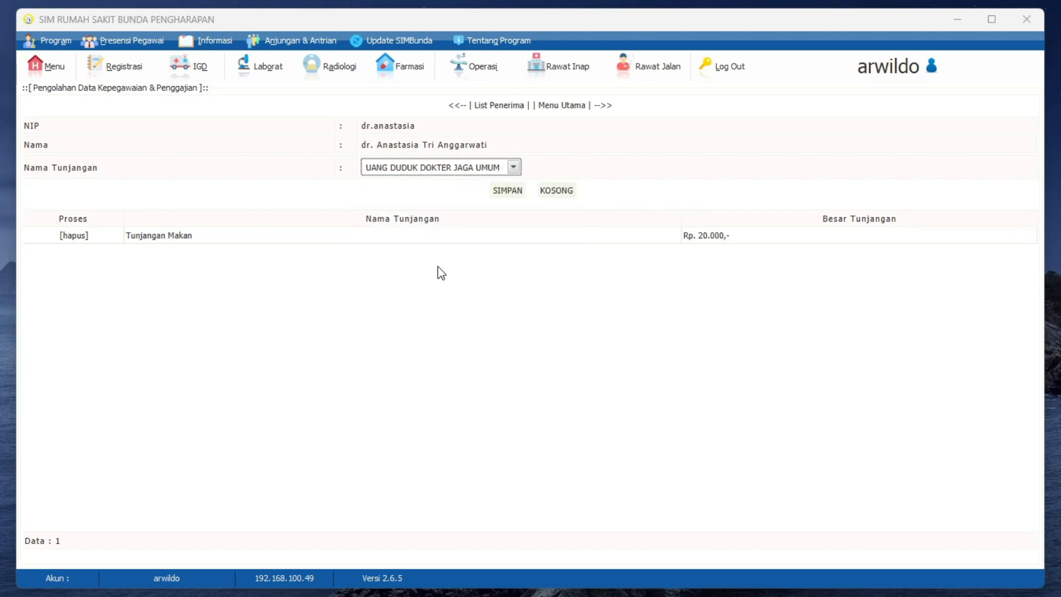
left_click(504, 190)
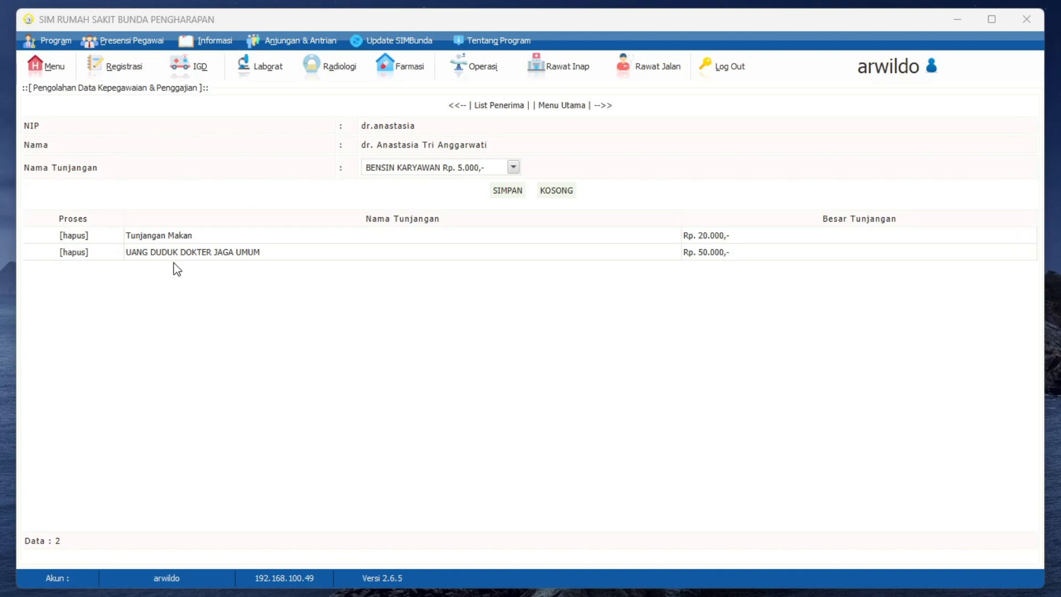
left_click(77, 251)
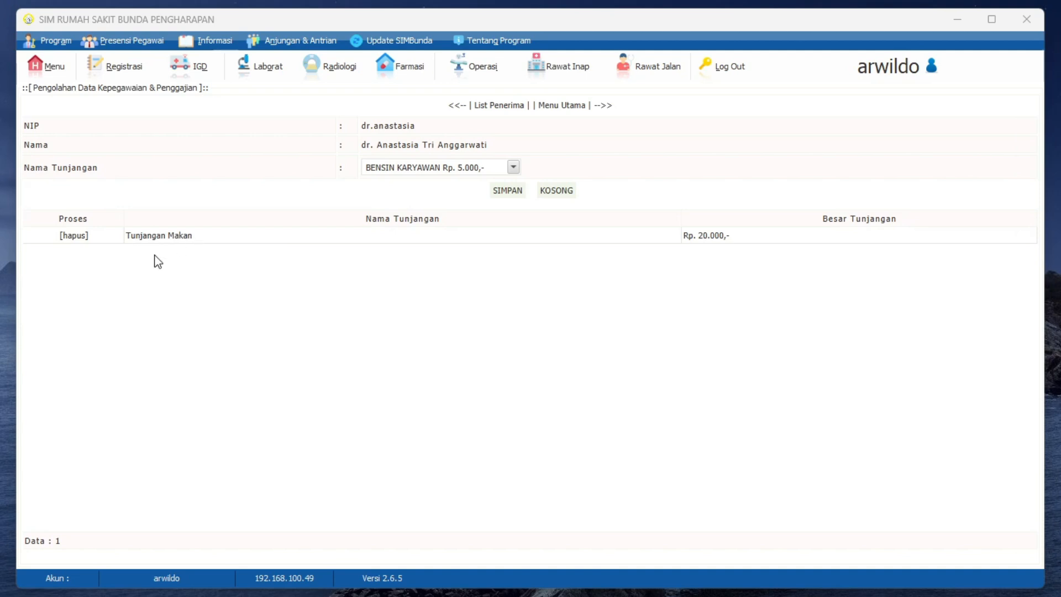
Step: Leave the doctor's daily allowances for the module's main menu and open the Penggajian payroll list
left_click(522, 108)
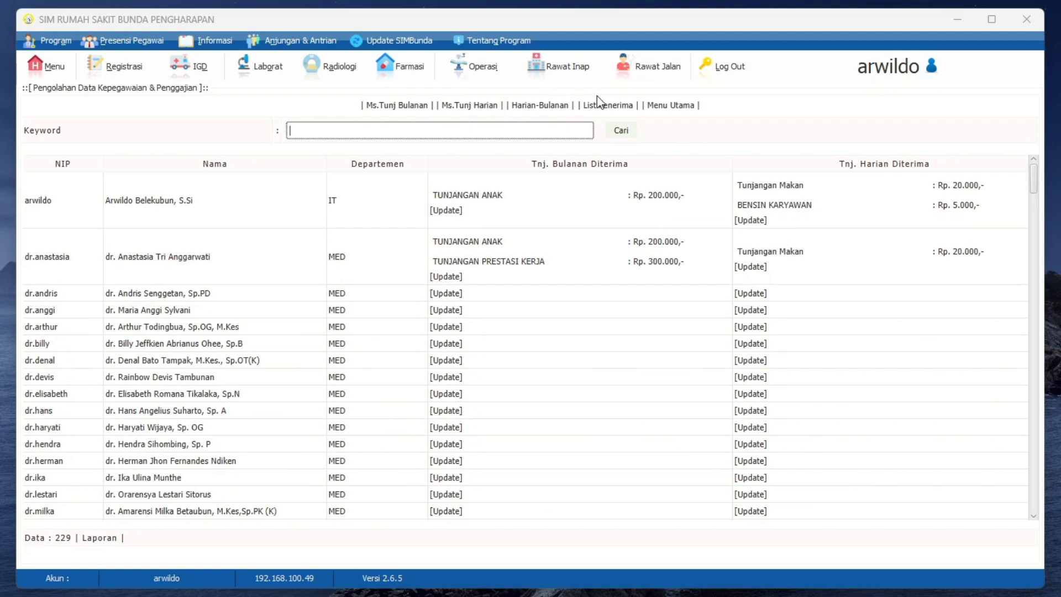
left_click(663, 105)
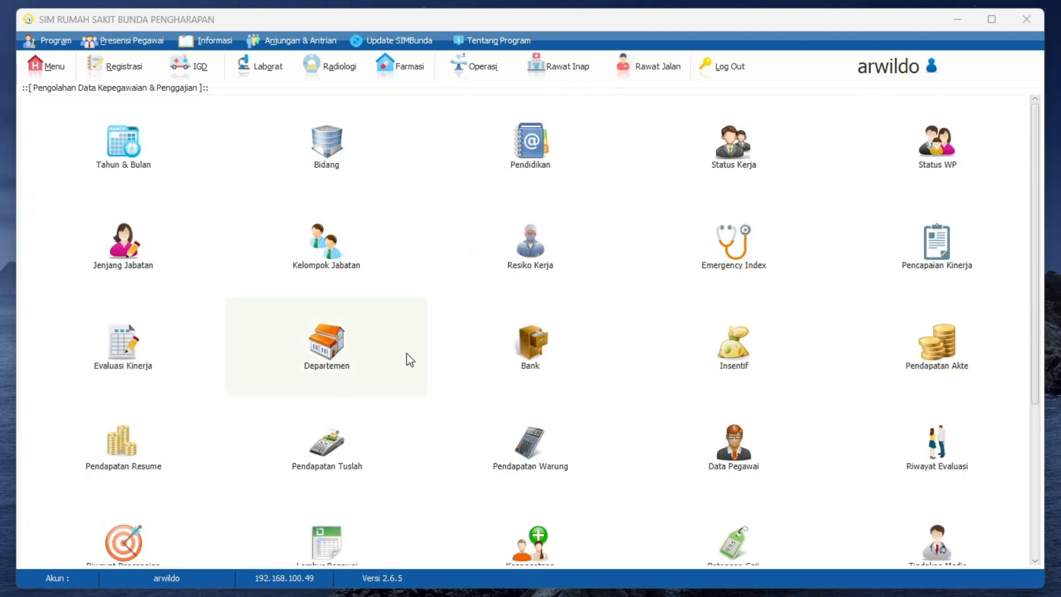
scroll(407, 359, "down", 3)
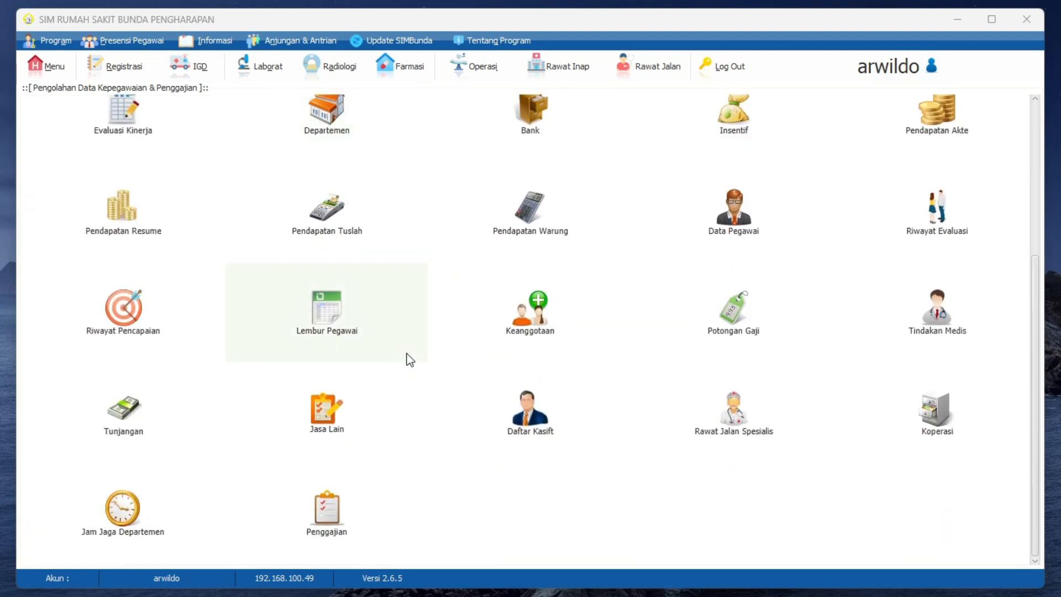
left_click(327, 514)
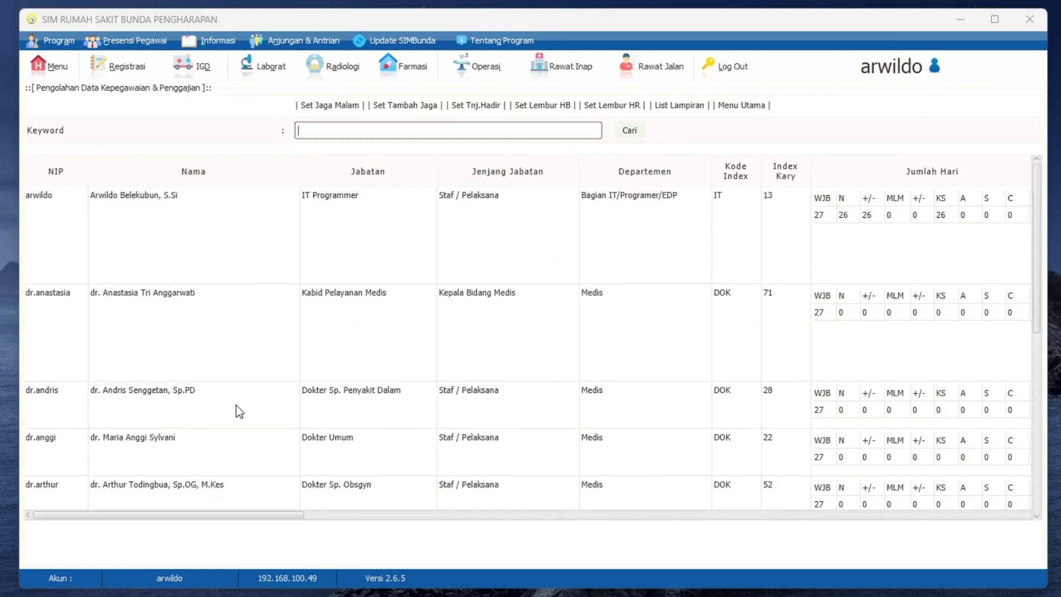
Step: Save 26 additional regular duty days for the same doctor's attendance and return to the payroll list
left_click_drag(214, 513, 386, 525)
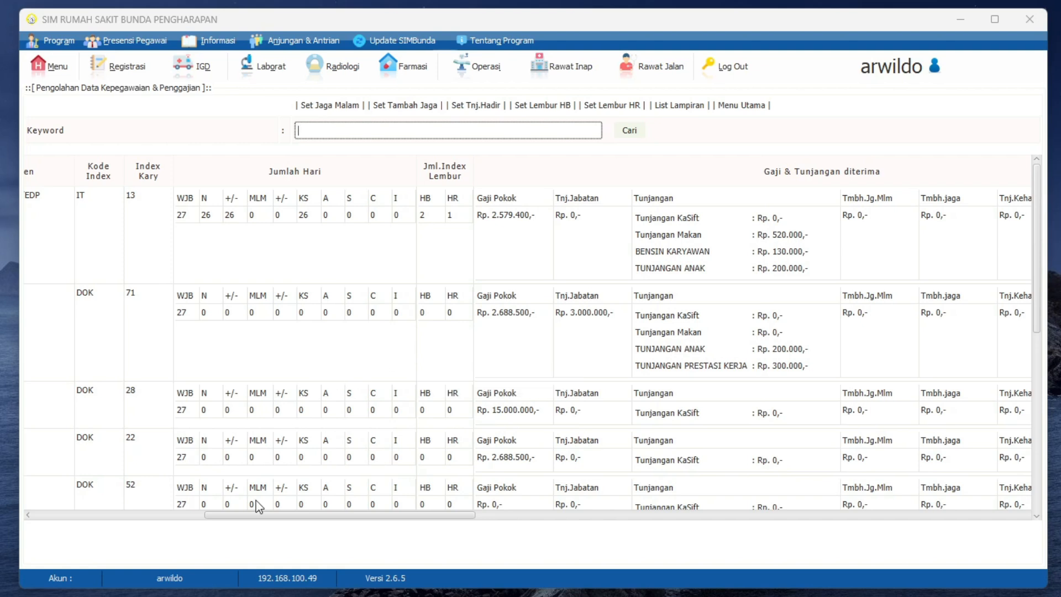
left_click(229, 304)
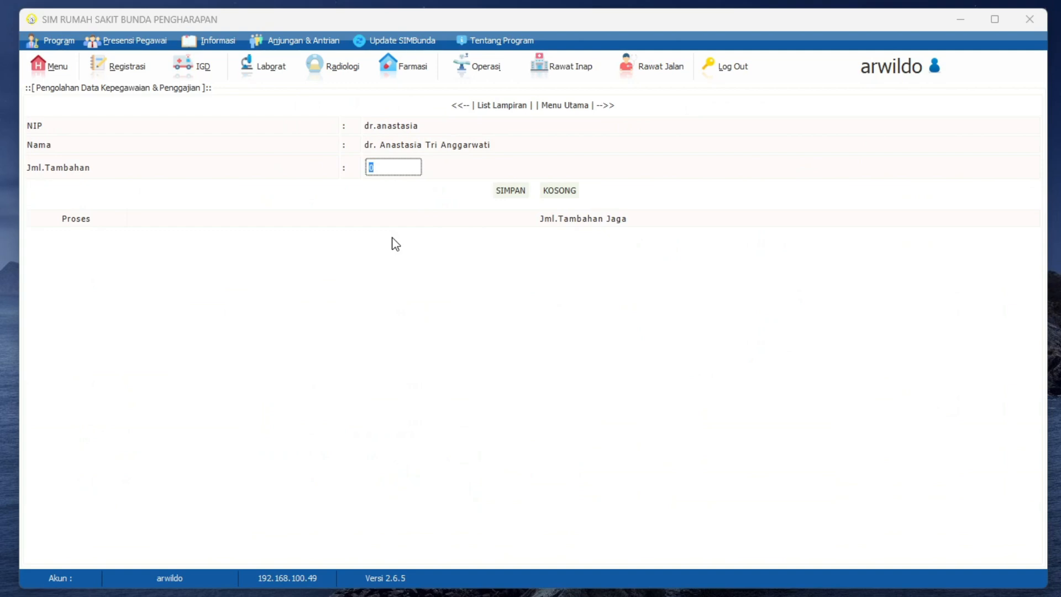
type("26")
left_click(513, 192)
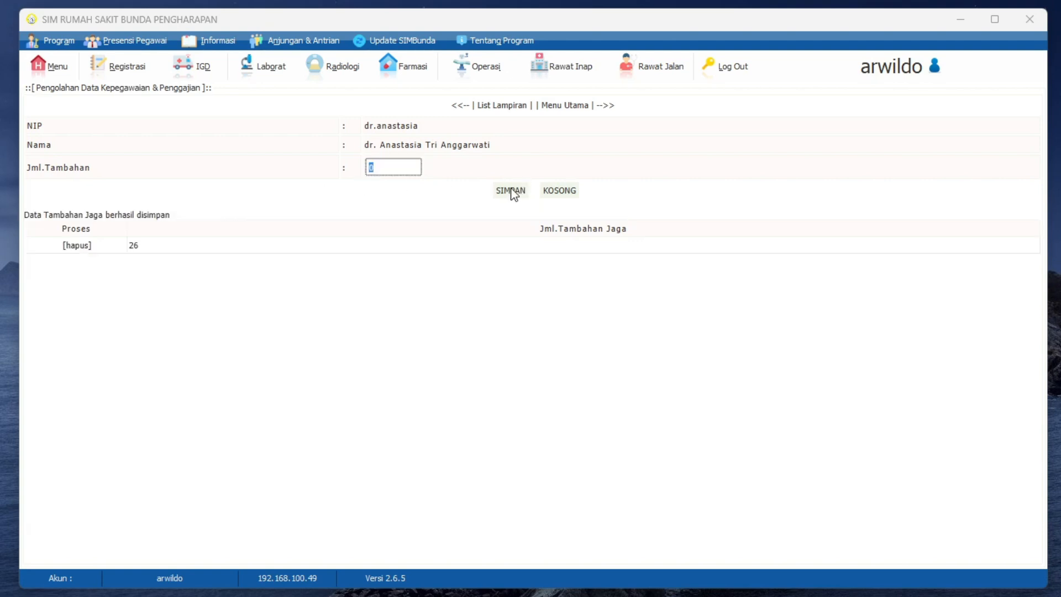
left_click(563, 106)
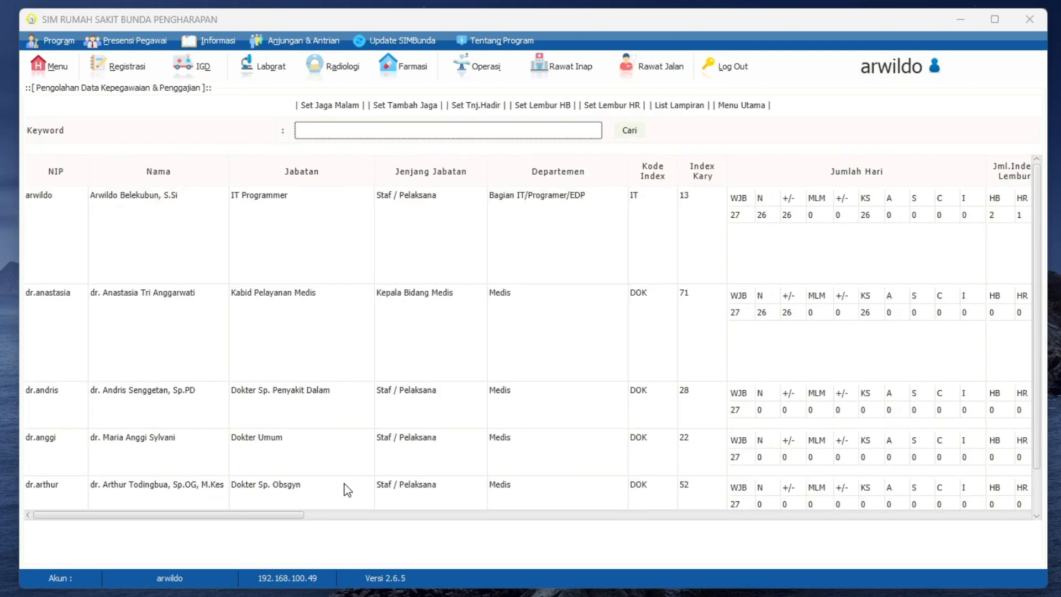
Step: Examine the doctor's payroll row across allowances, overtime, additional pay, total salary, deductions and net pay
left_click_drag(281, 516, 427, 543)
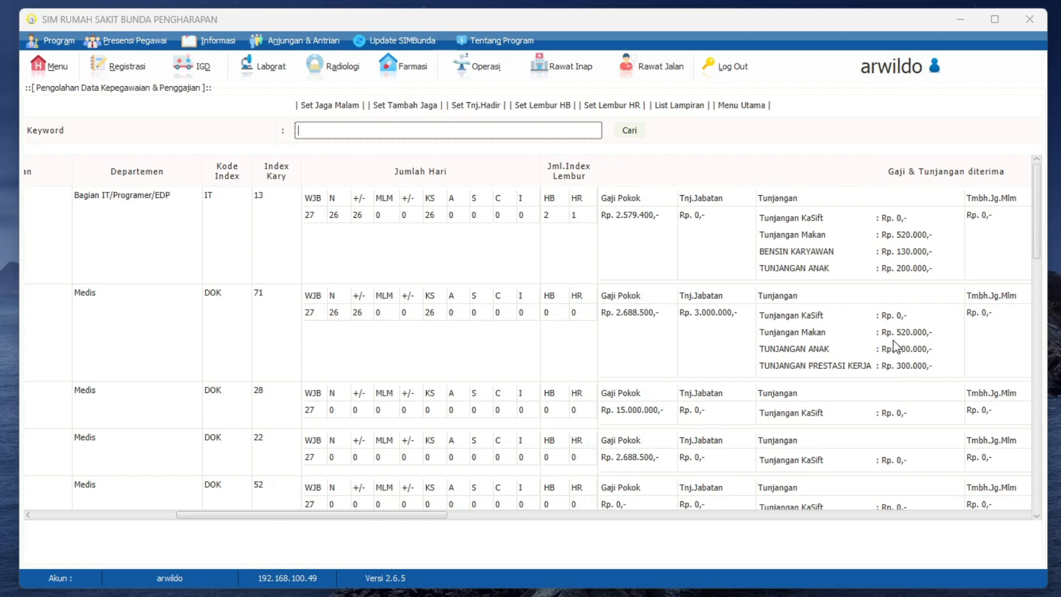
left_click_drag(404, 514, 528, 539)
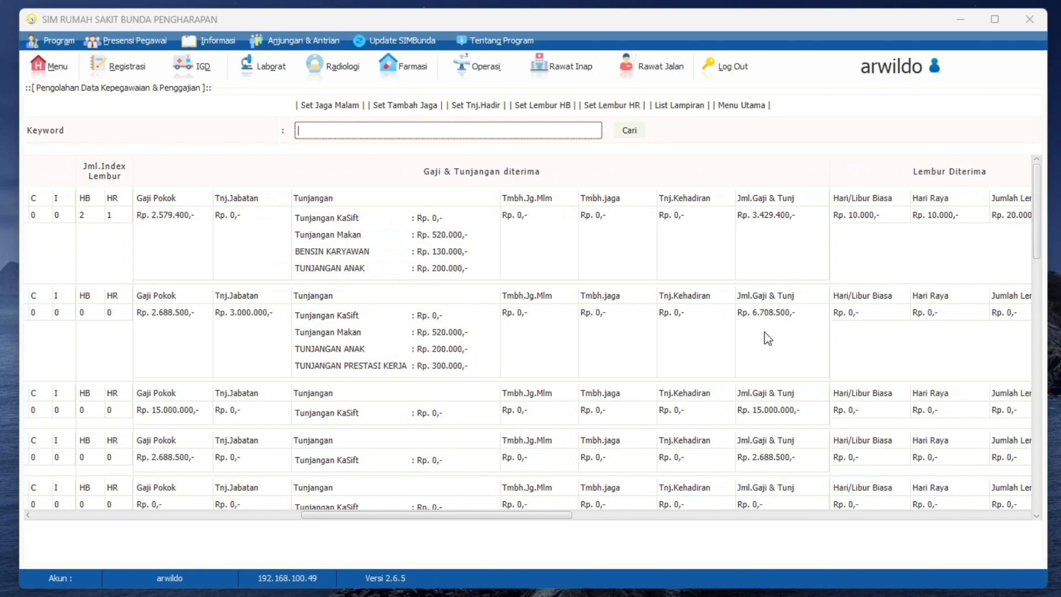
scroll(564, 520, "right", 3)
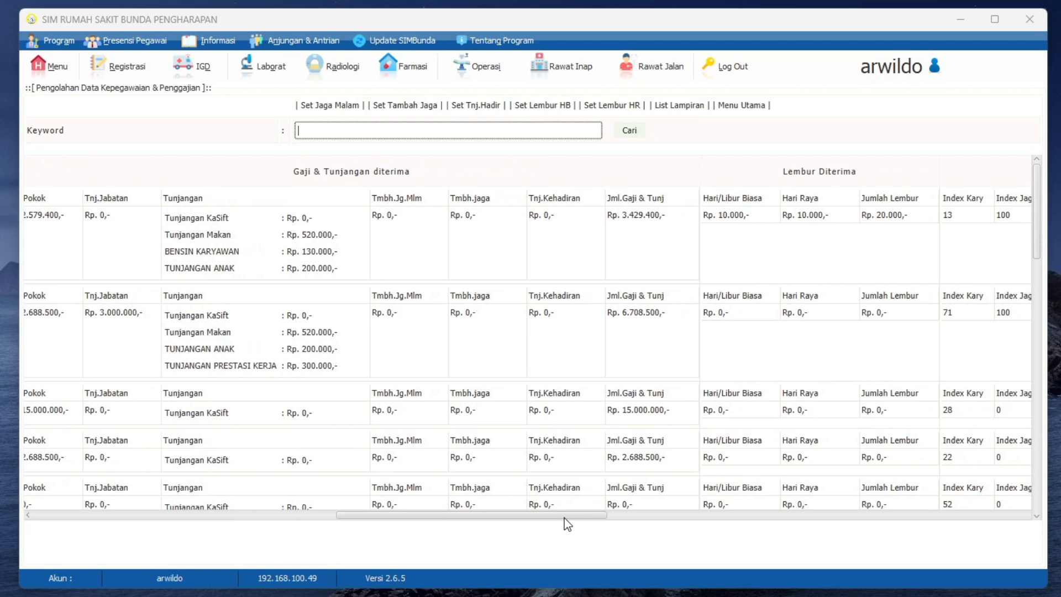
left_click_drag(565, 518, 643, 516)
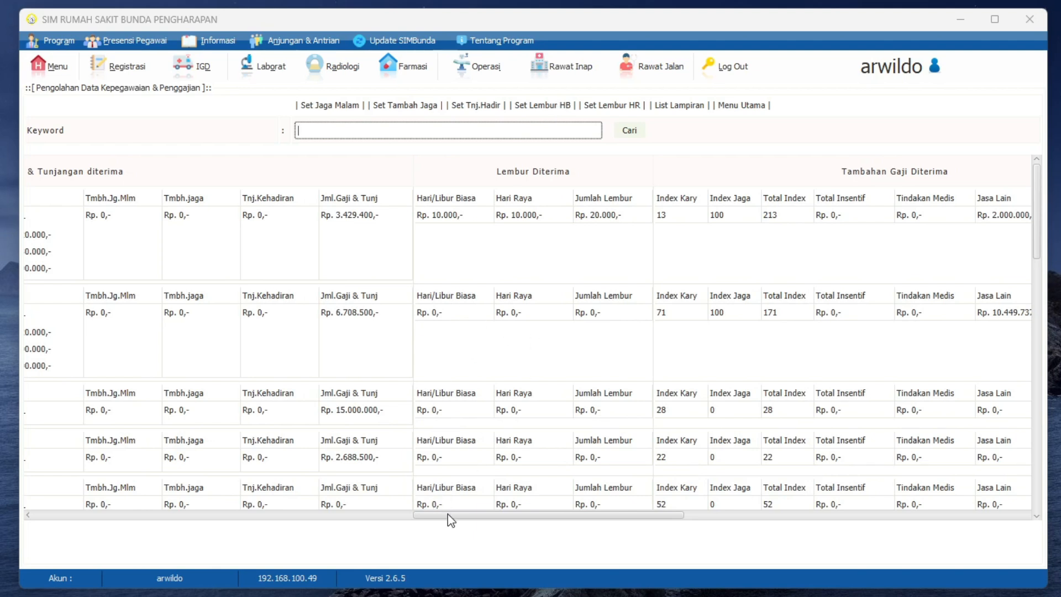
left_click_drag(448, 514, 493, 516)
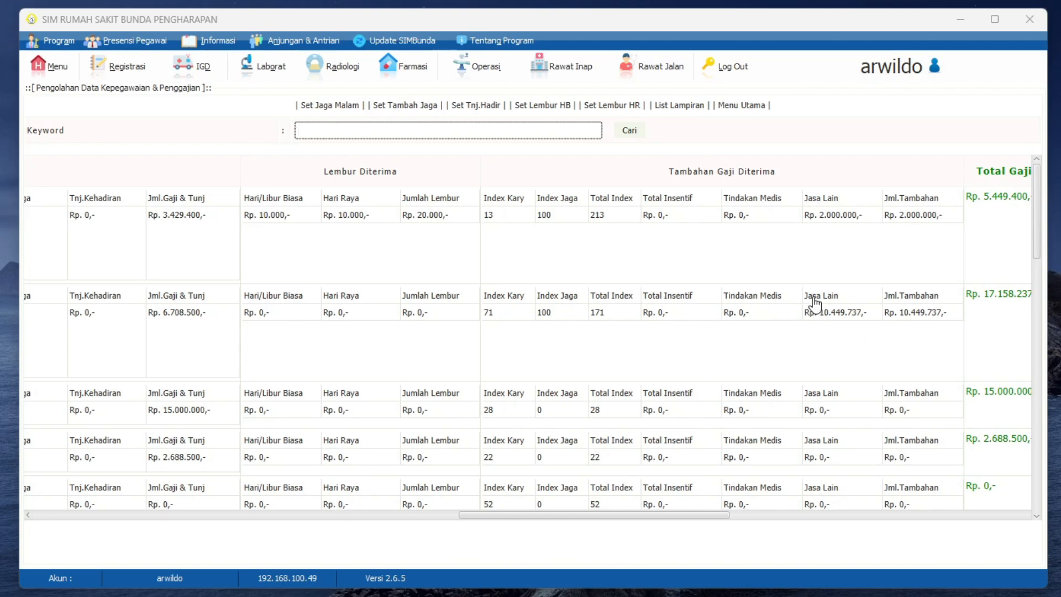
left_click_drag(710, 515, 738, 547)
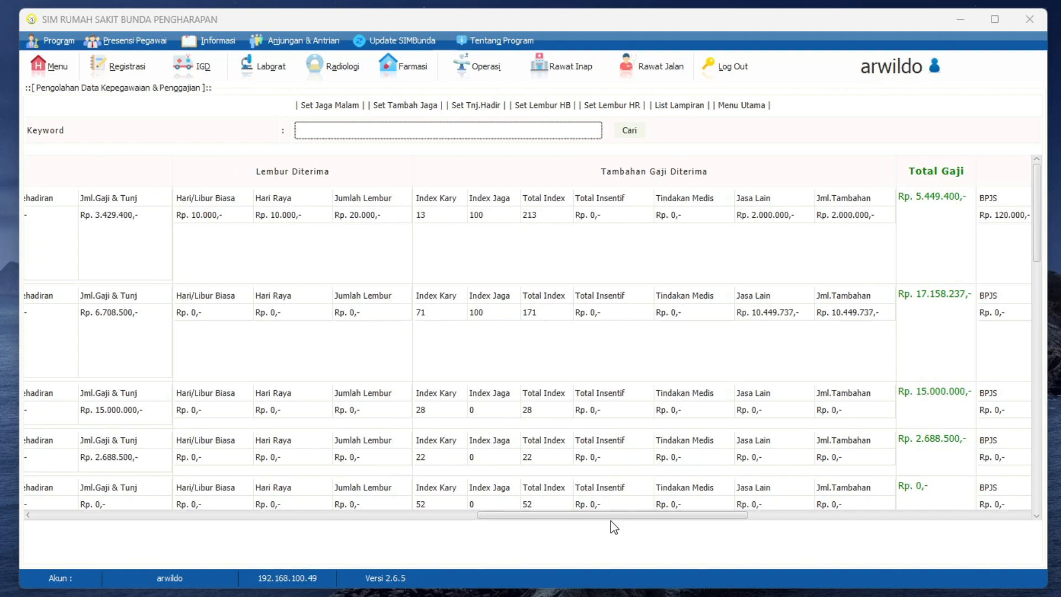
left_click_drag(598, 516, 637, 525)
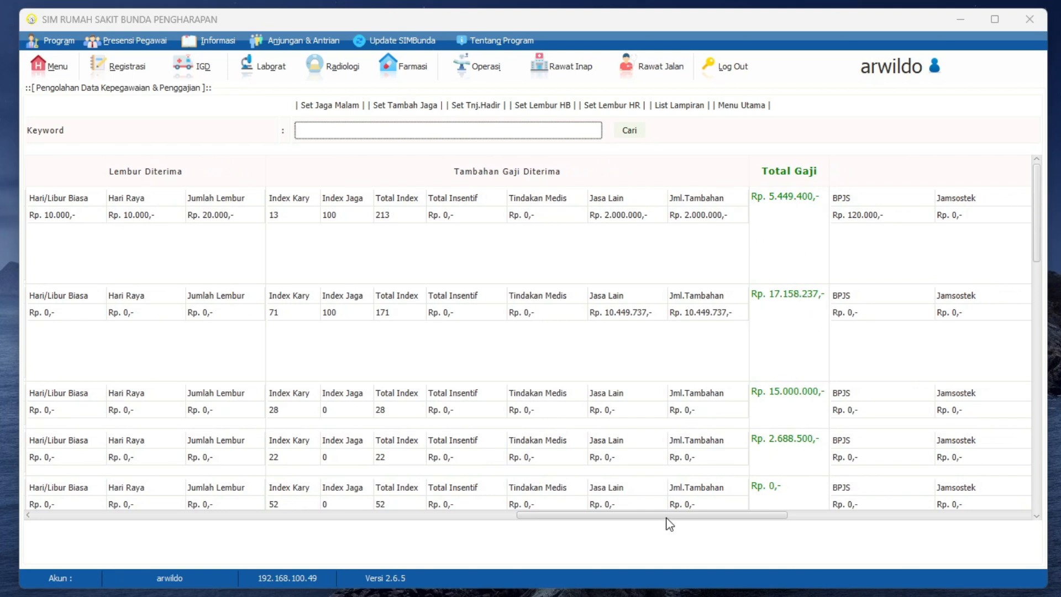
left_click_drag(668, 520, 857, 546)
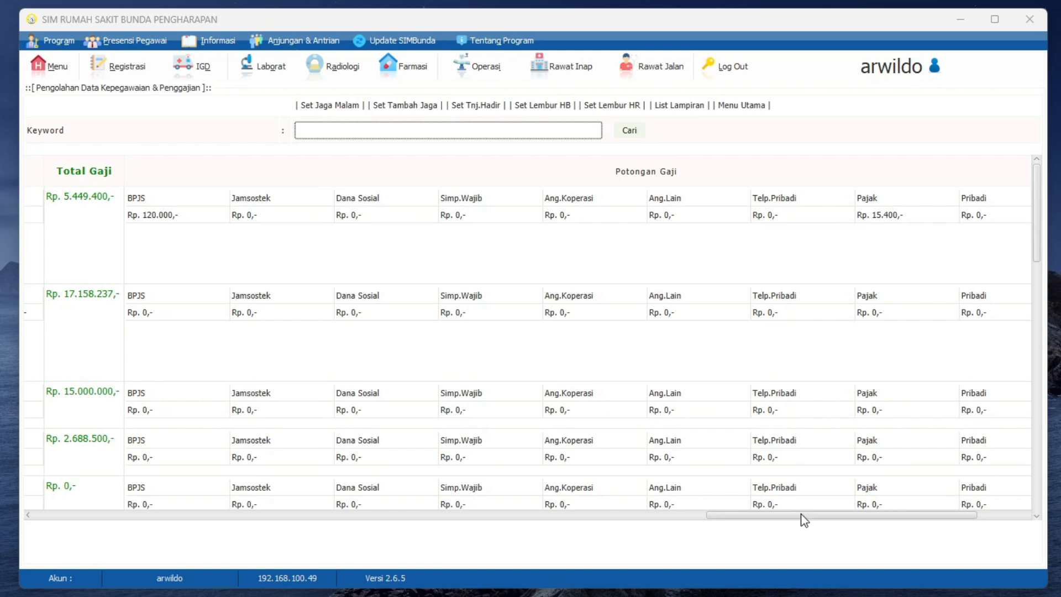
left_click_drag(800, 516, 862, 518)
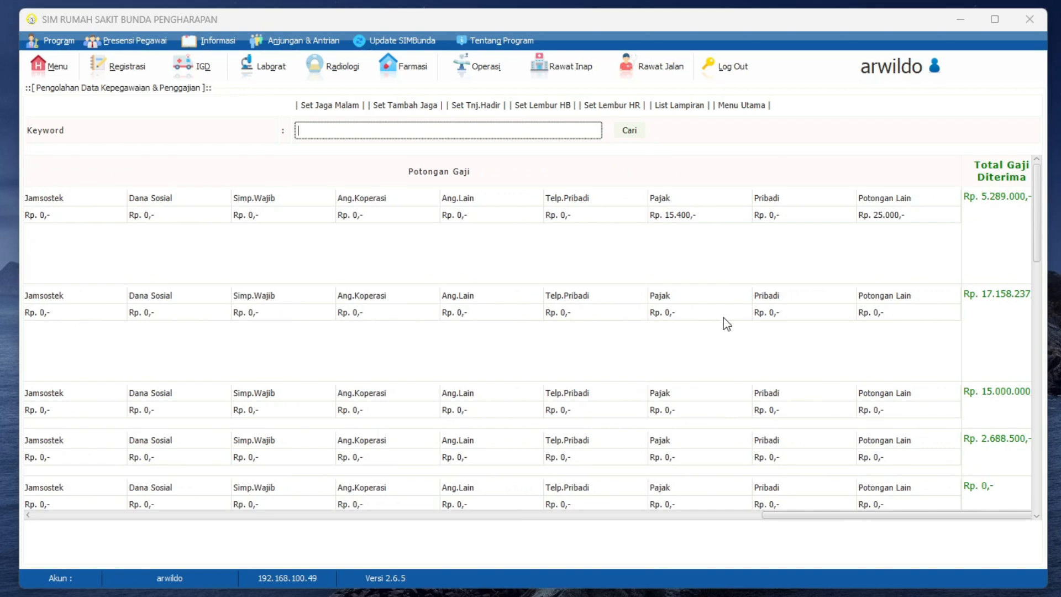
Step: Save the doctor's salary deductions with BPJS 120000, Angsuran Koperasi 10000 and Pajak 86500
left_click(662, 302)
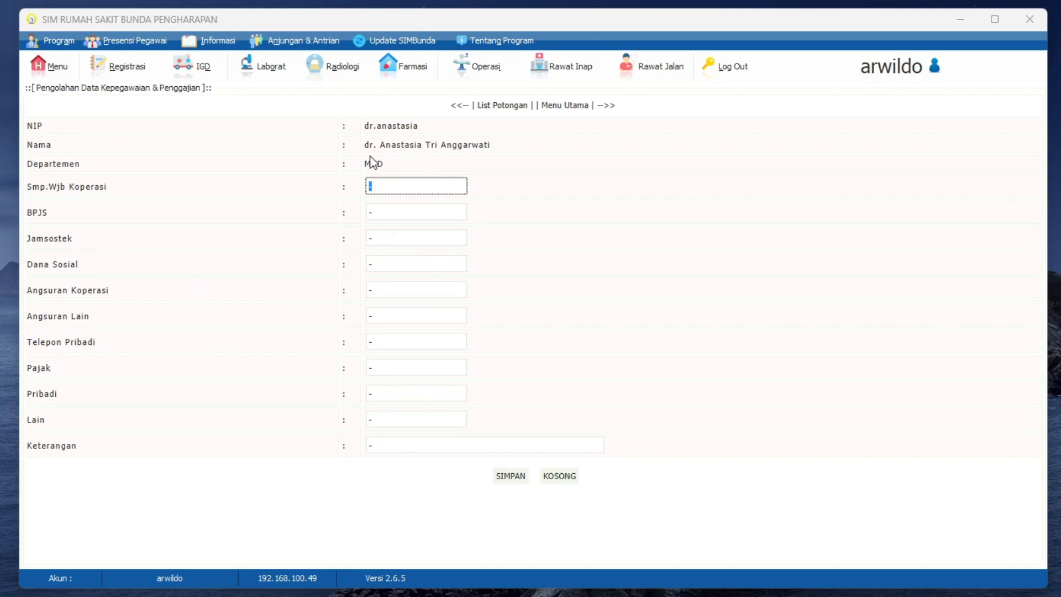
left_click(381, 212)
key("BackSpace")
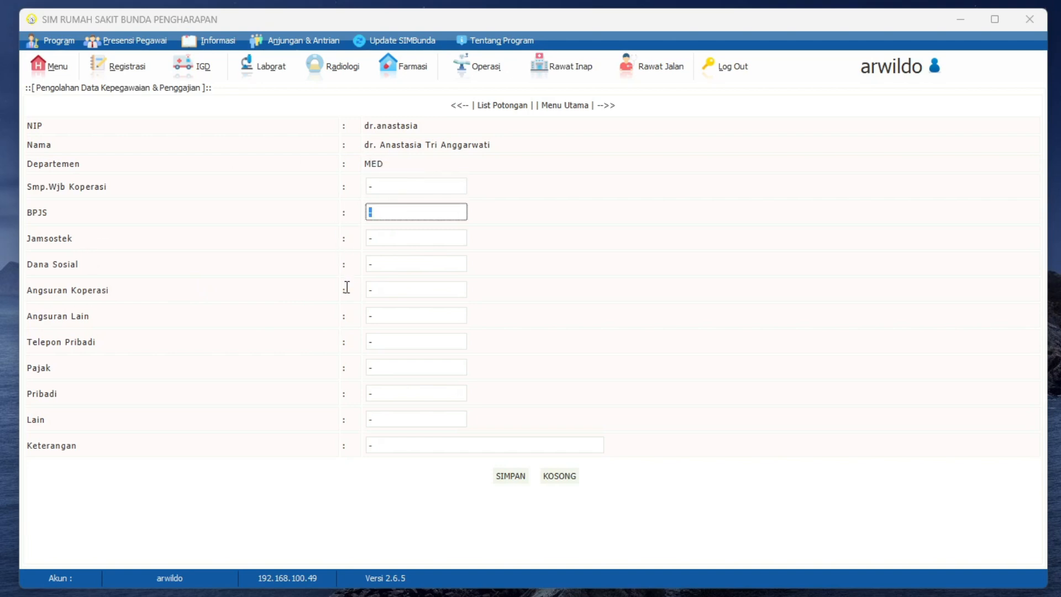
type("120000")
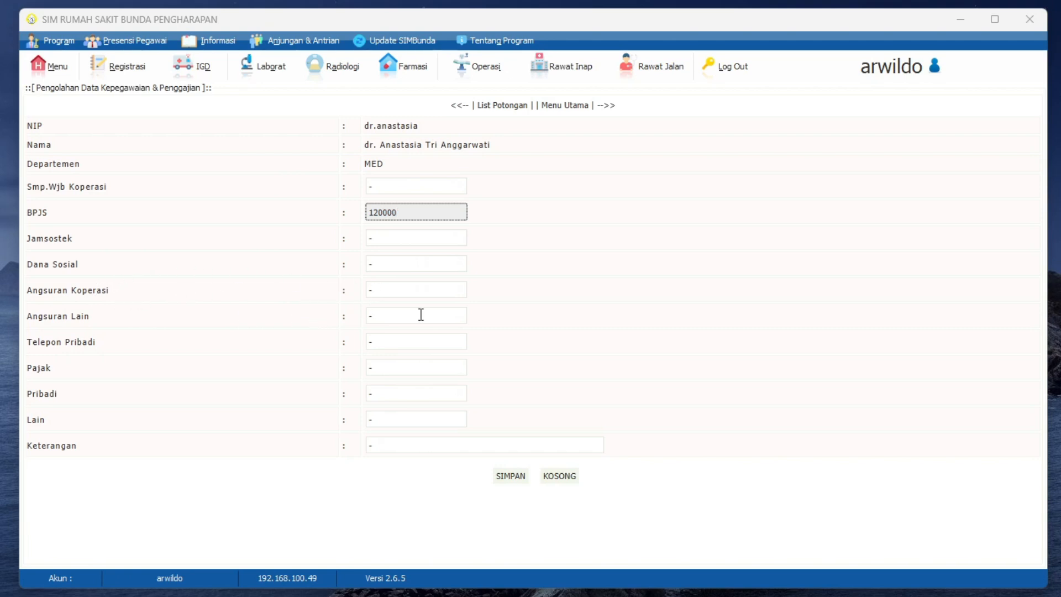
left_click(433, 293)
type("10000")
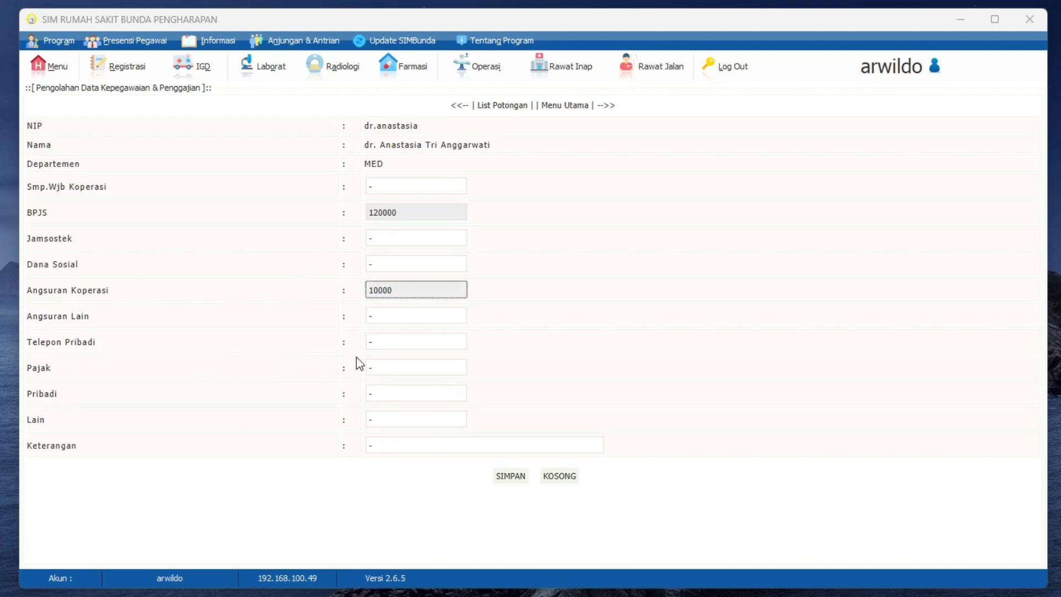
left_click(407, 371)
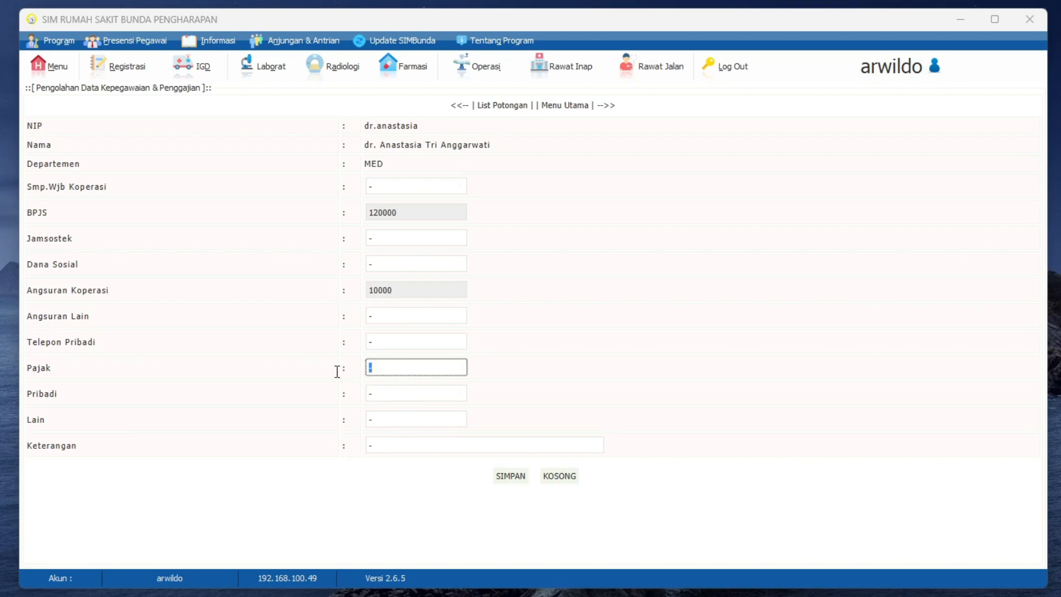
type("86500")
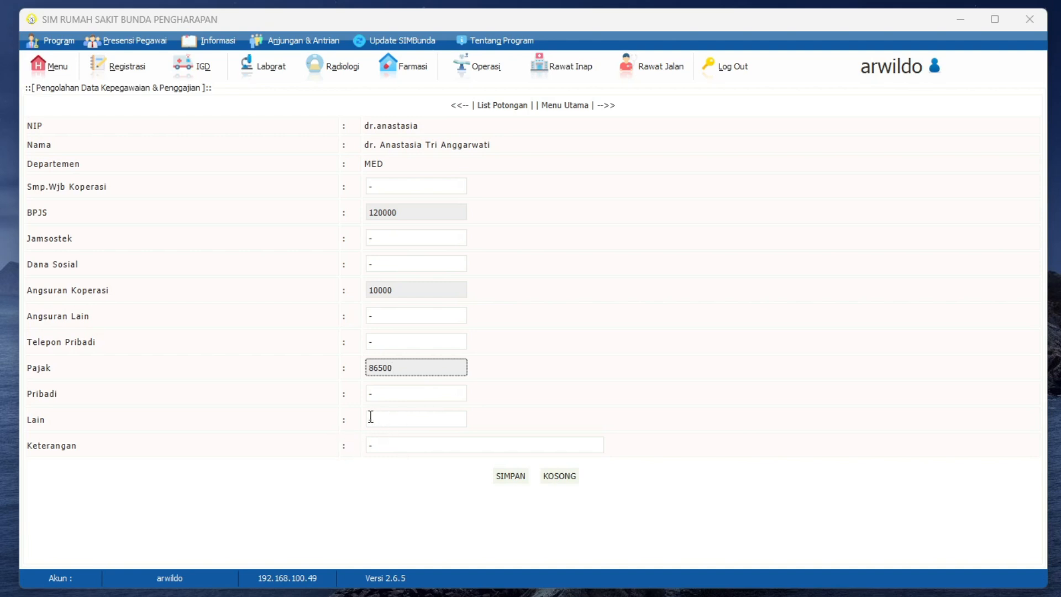
left_click(512, 478)
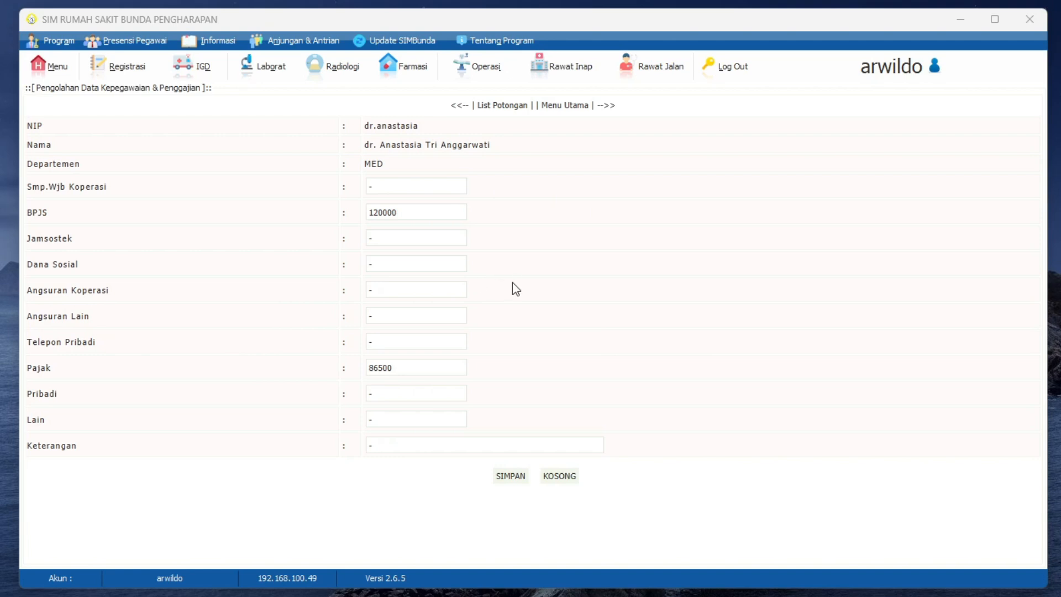
Step: Go back to the payroll list and review the doctor's total salary, deductions and total pay received
right_click(618, 243)
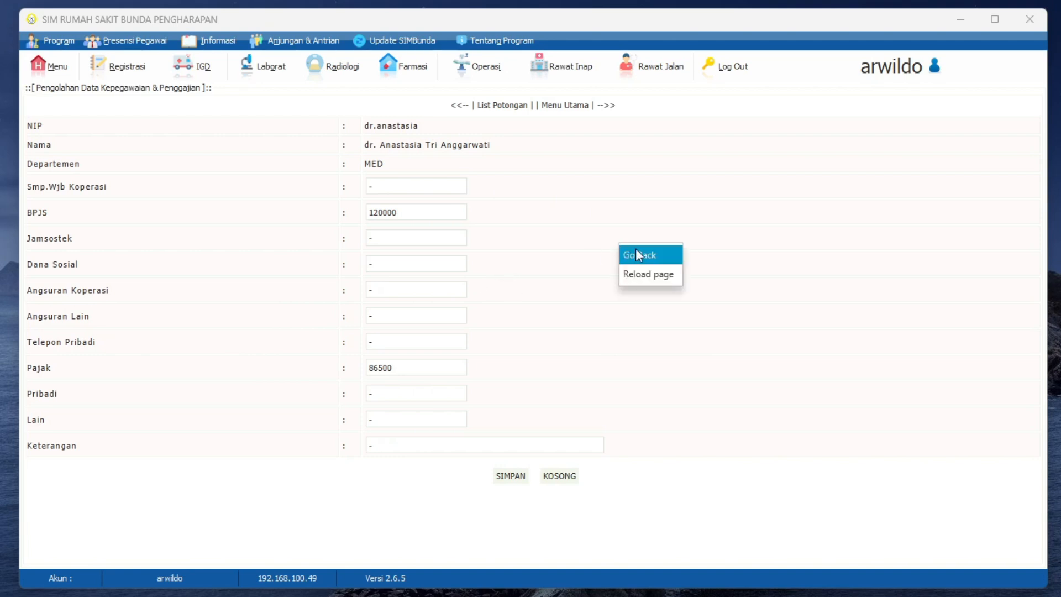
left_click(654, 251)
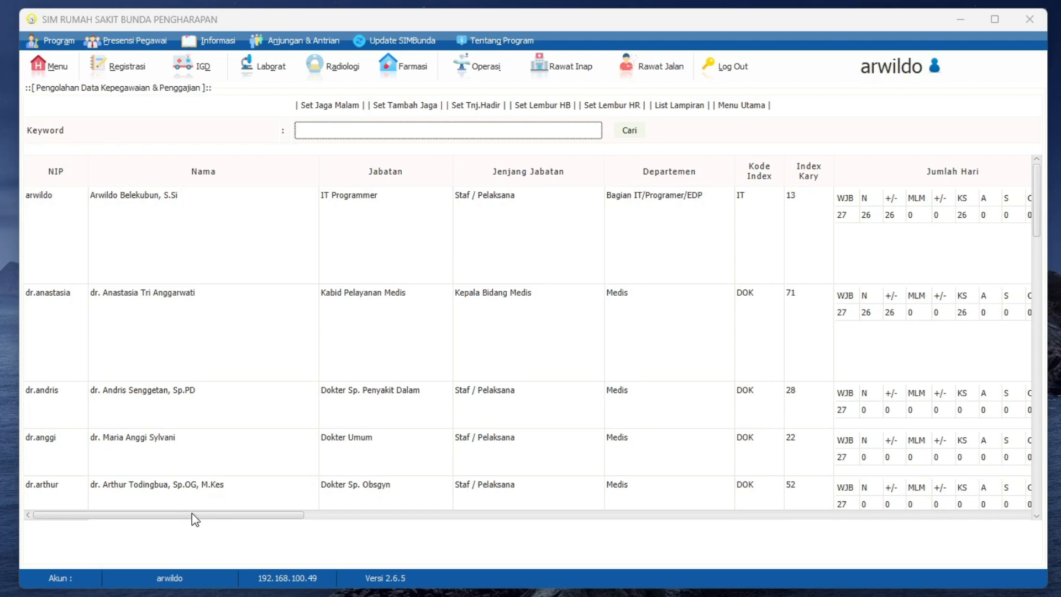
left_click_drag(192, 513, 847, 516)
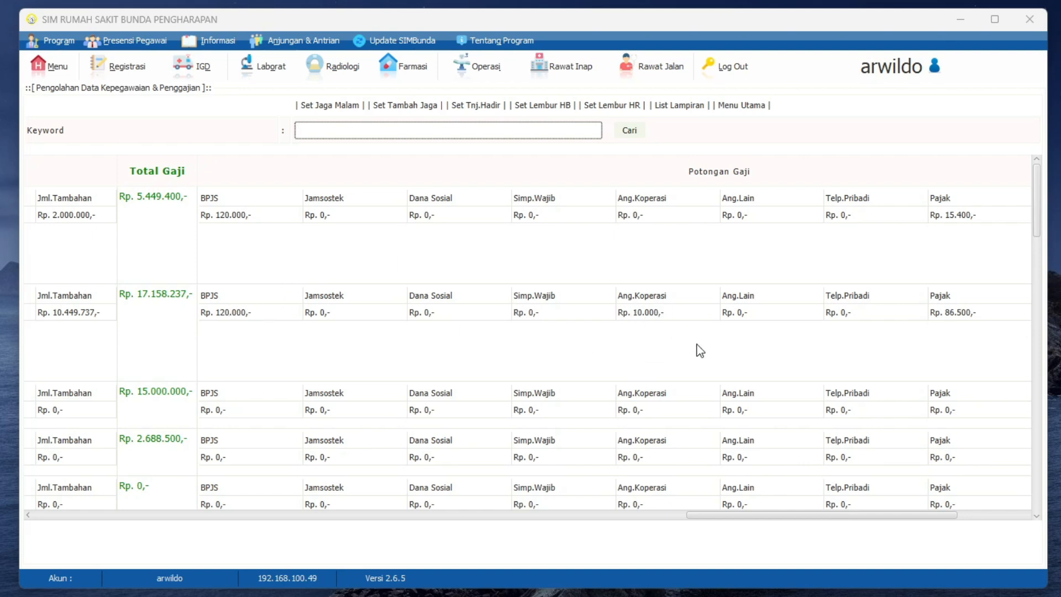
left_click_drag(747, 516, 846, 537)
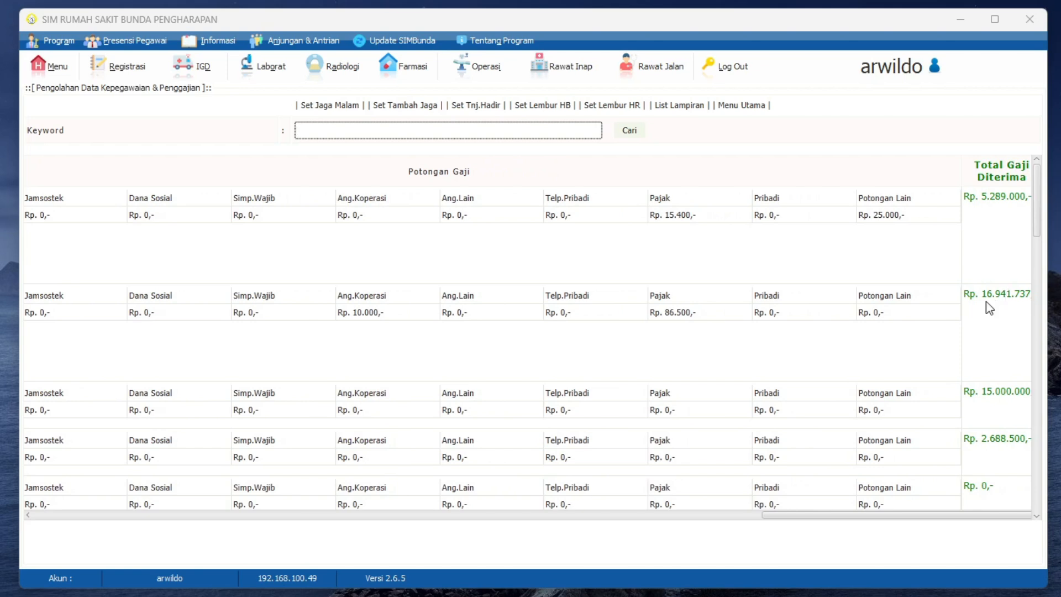
left_click_drag(821, 516, 687, 518)
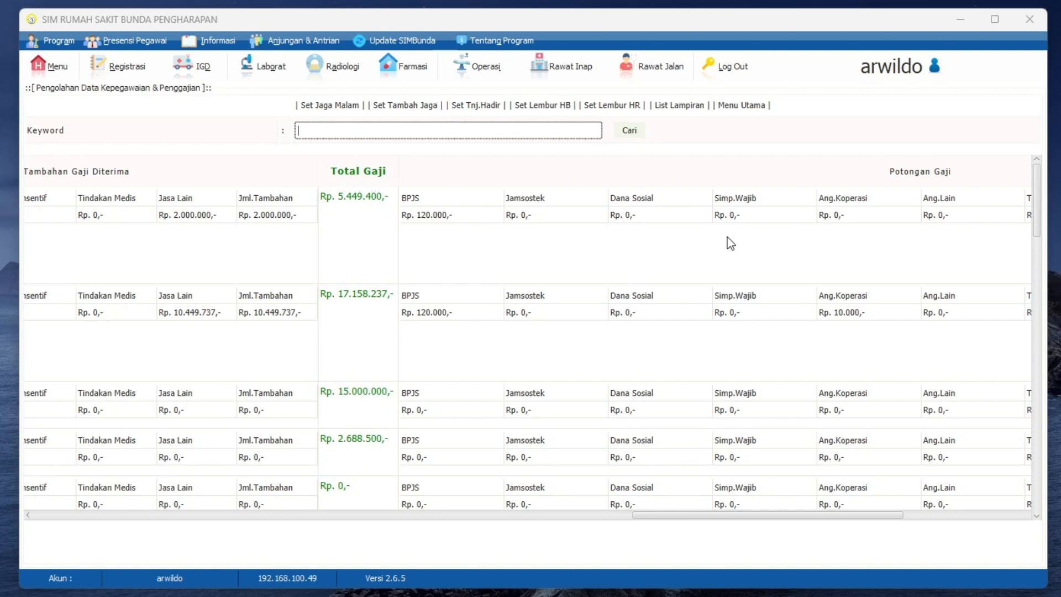
left_click_drag(779, 519, 951, 559)
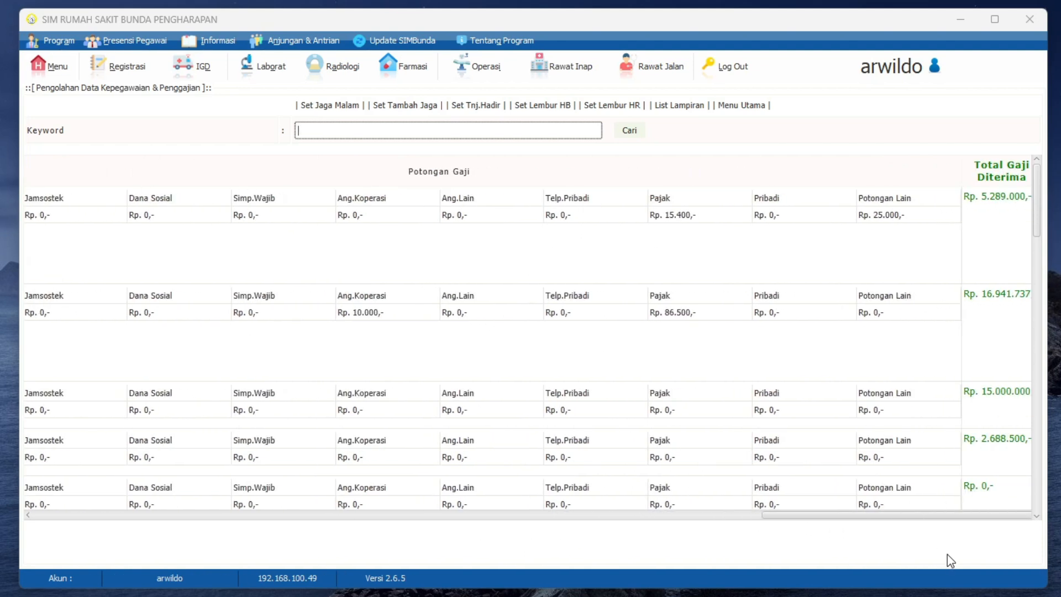